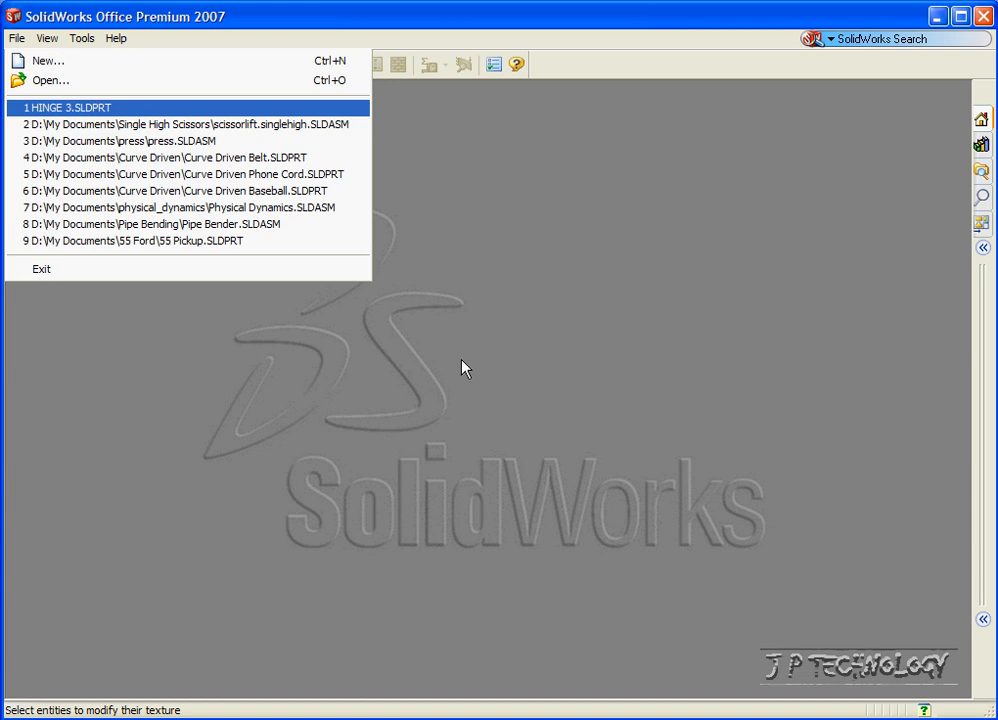
Step: Open the HINGE 3 part, dismiss the conversion notice and show the part in isometric view
key(Return)
click(460, 397)
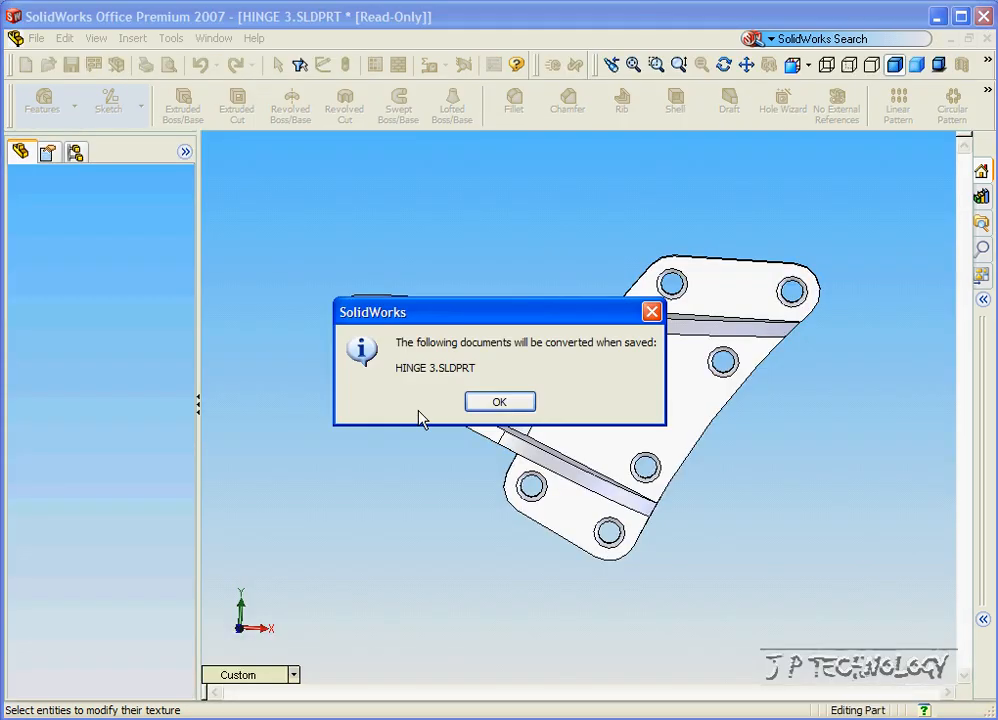
click(499, 402)
key(ctrl+7)
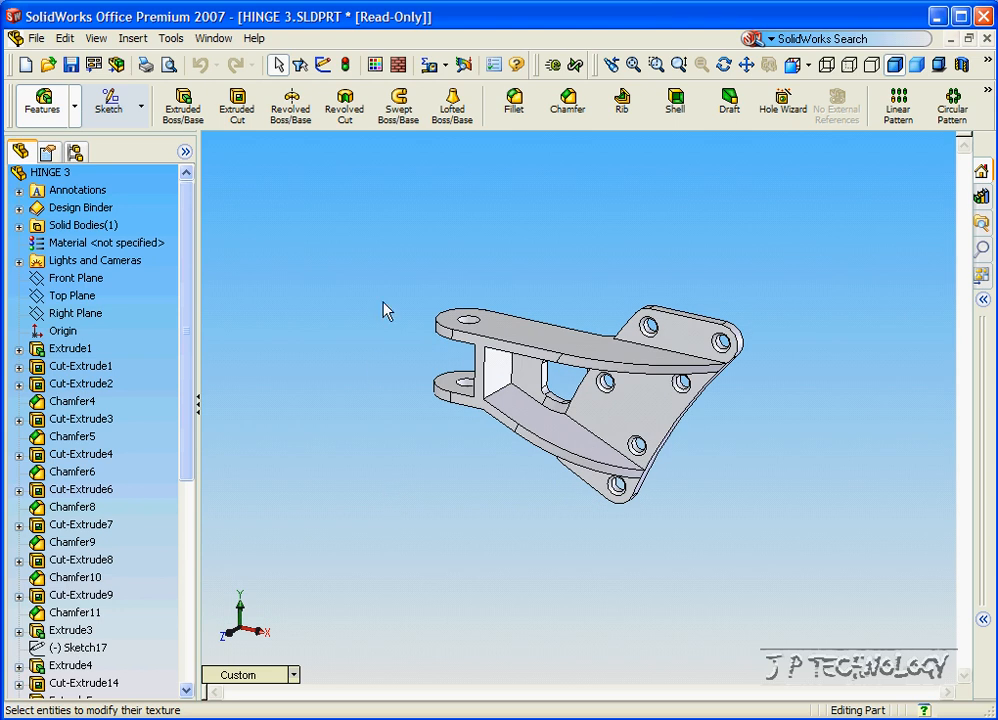
Step: Select the top face of the hinge's upper arm for texturing and preview the machined metal texture Cast 1
click(398, 66)
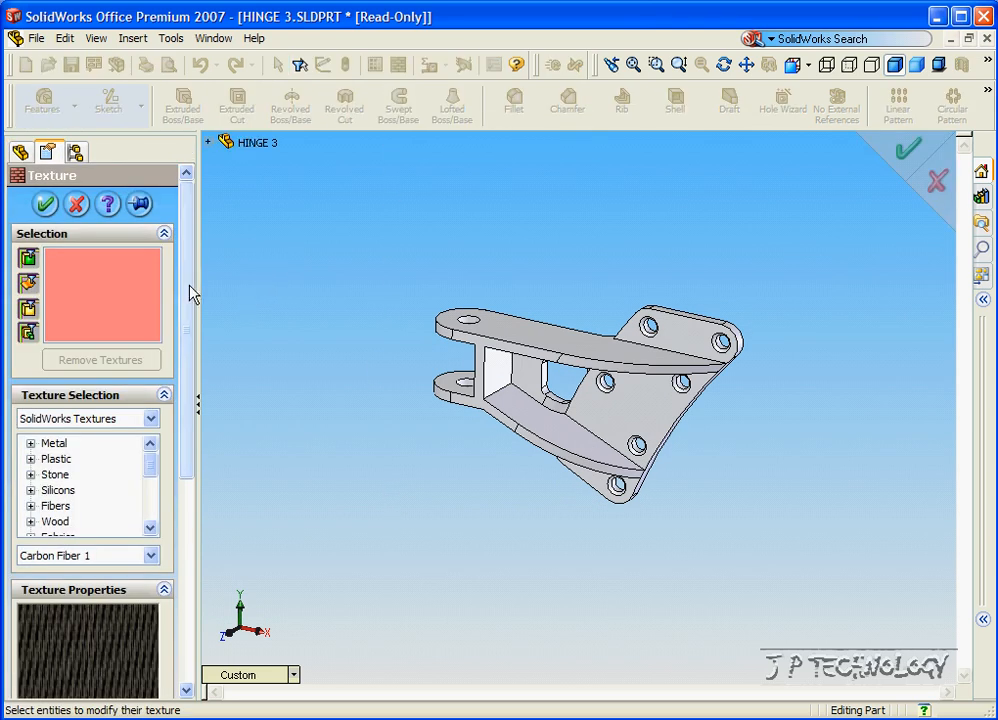
click(521, 338)
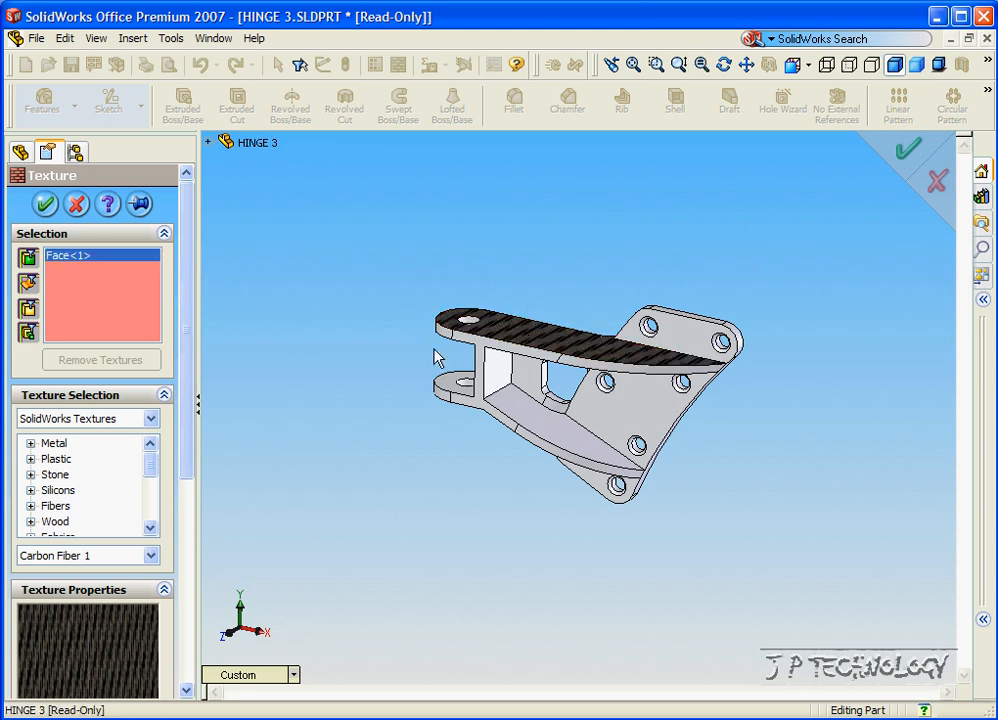
scroll(192, 360, down, 1)
scroll(175, 375, down, 1)
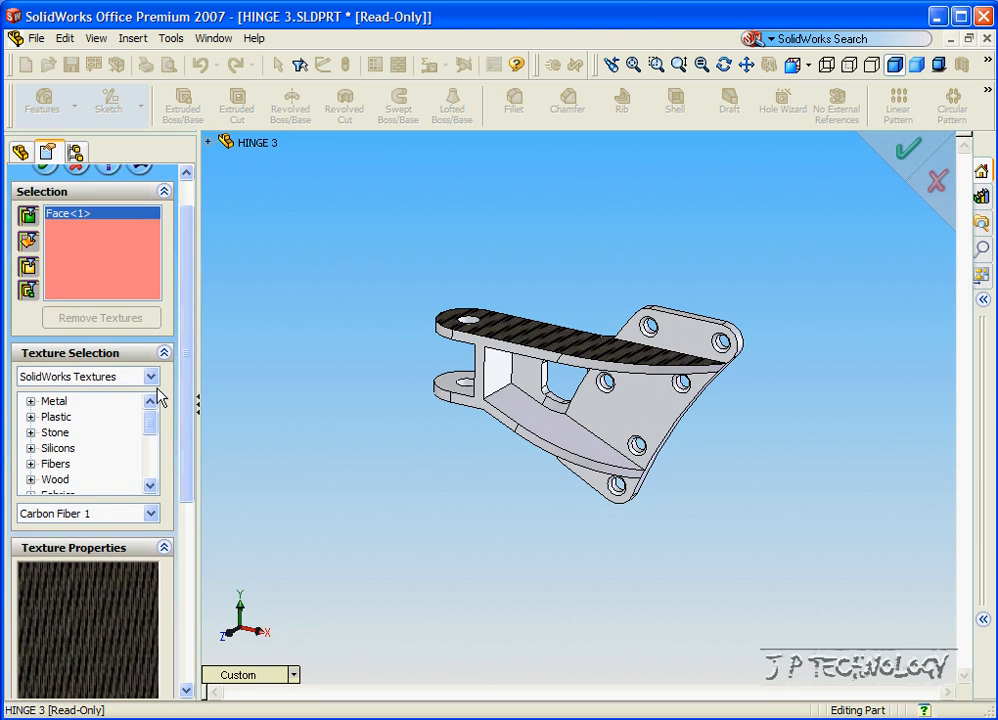
click(30, 402)
scroll(152, 422, down, 1)
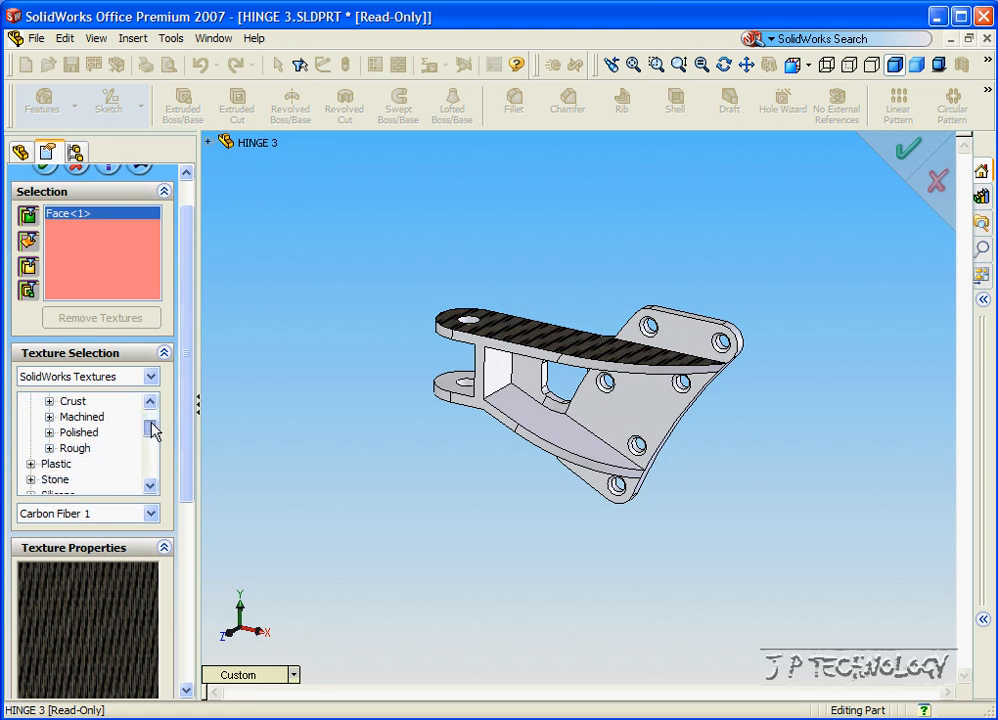
click(49, 416)
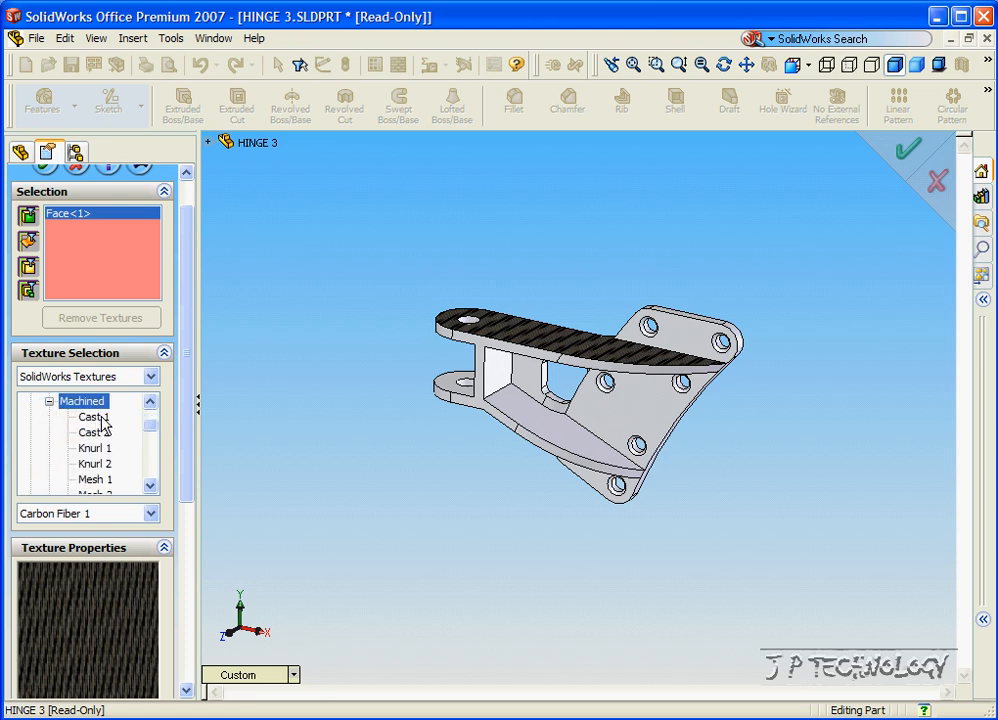
click(96, 416)
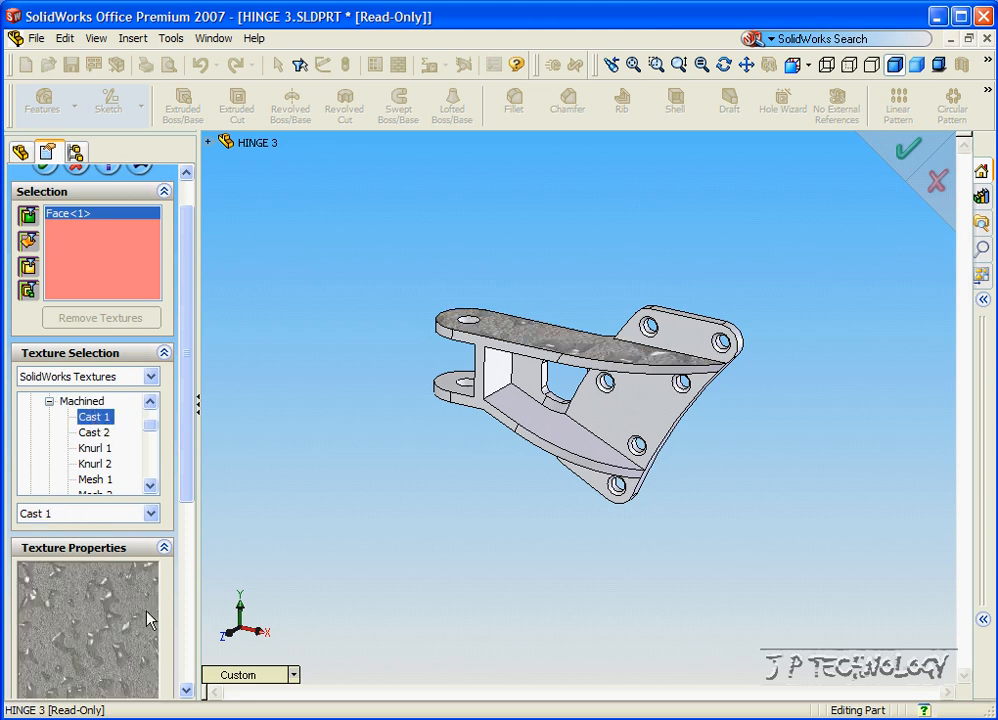
Step: Try the machined metal textures Cast 2, Knurl 1 and Knurl 2 on the upper arm's top face
drag(187, 486, 187, 522)
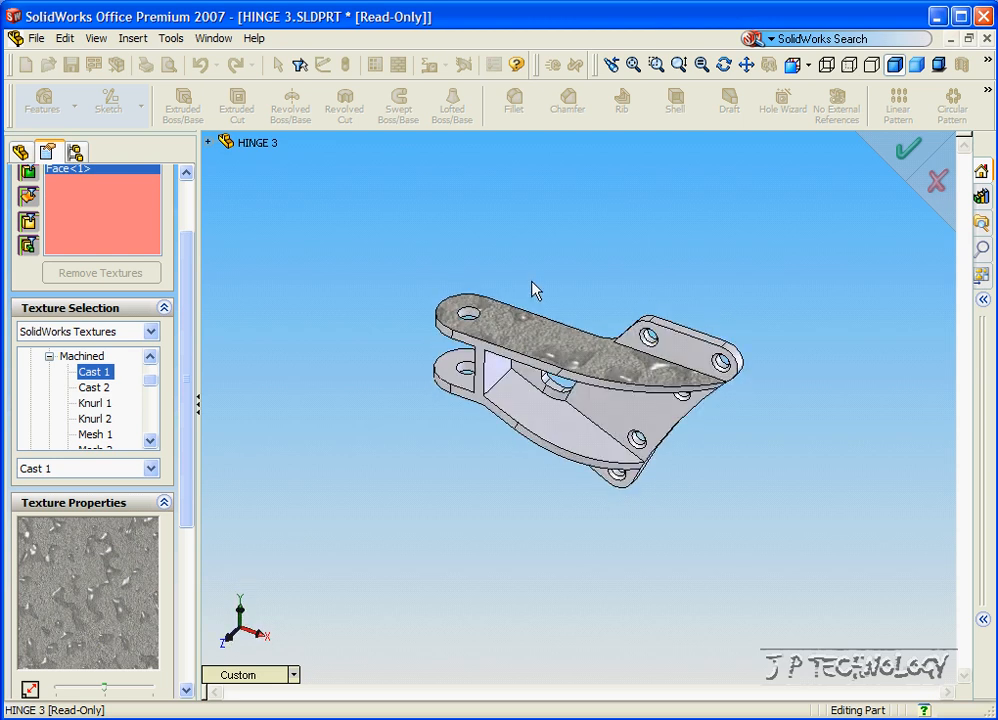
click(150, 441)
click(150, 441)
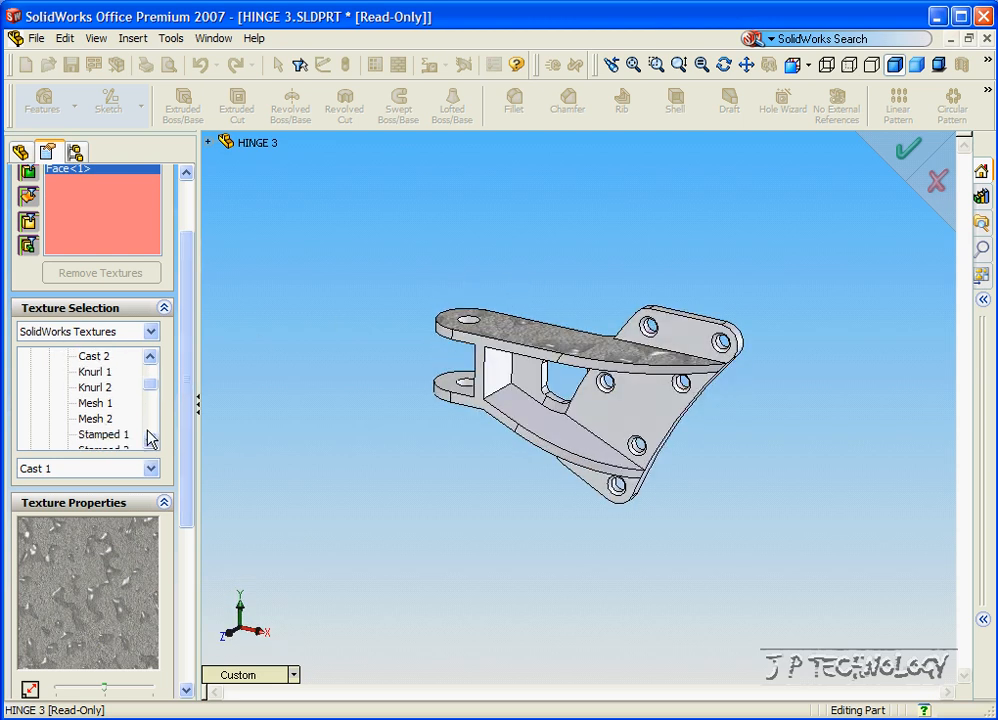
click(95, 356)
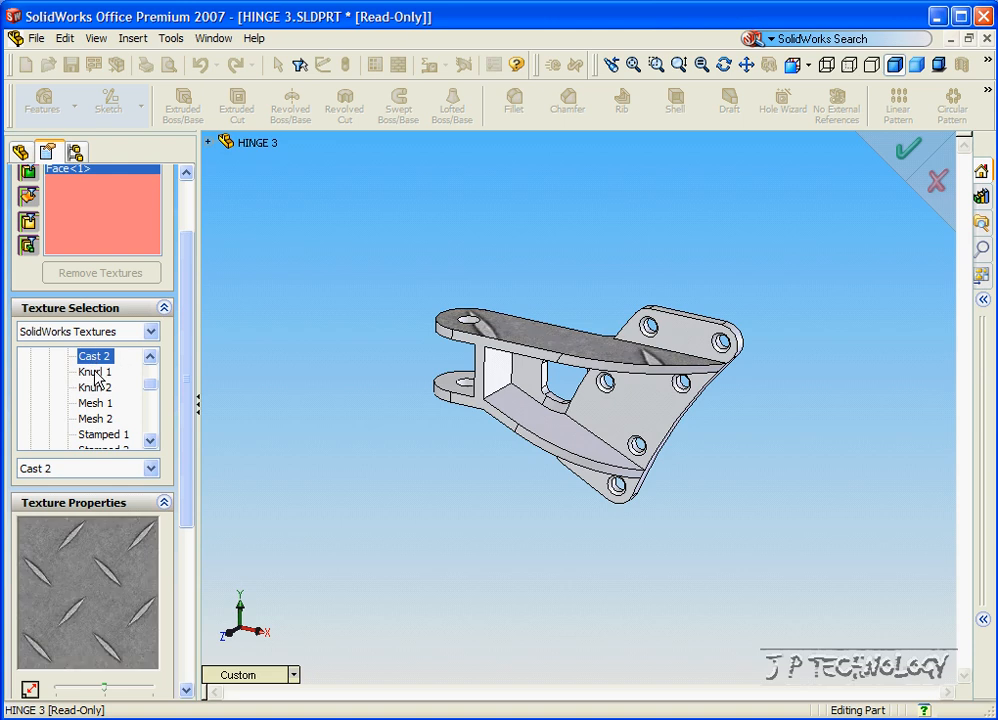
click(96, 373)
click(96, 387)
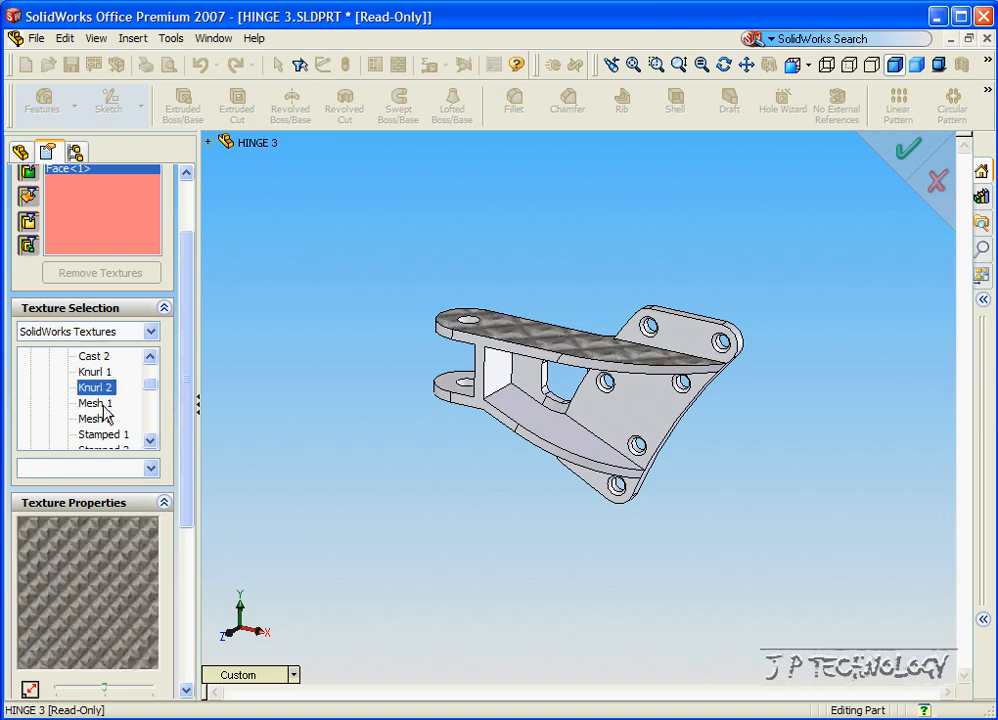
Step: Apply the machined metal texture Cast 2 to the upper arm's top face
click(150, 356)
click(150, 356)
click(104, 390)
drag(183, 285, 200, 198)
click(44, 205)
middle_drag(281, 268, 315, 275)
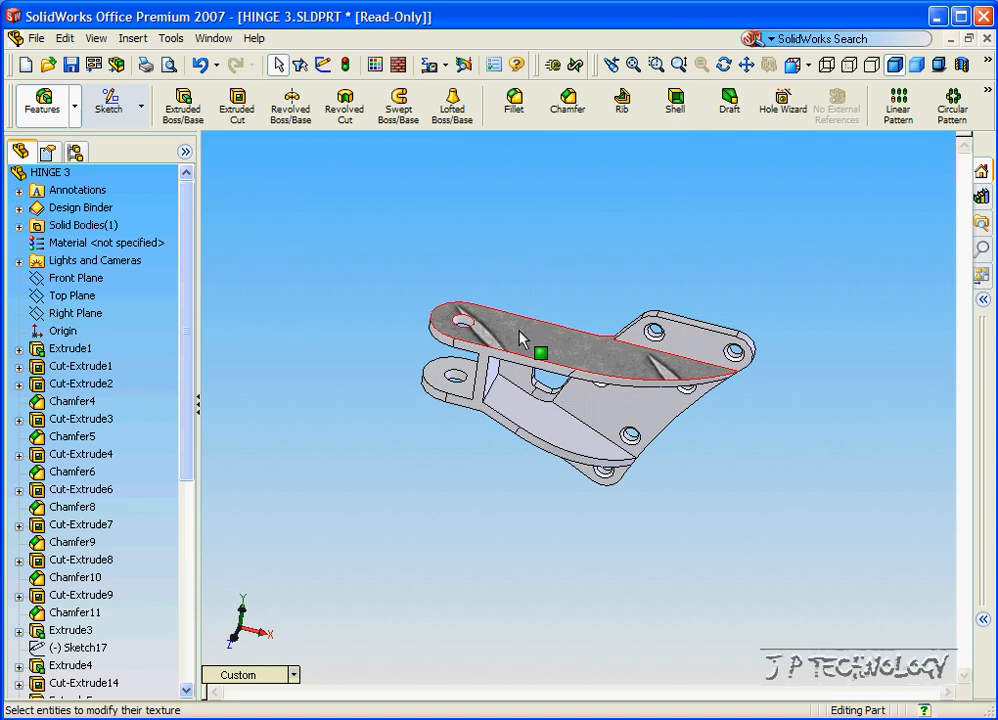
Step: Apply the composite plastic texture Carbon Fiber 1 to the three front mounting-plate faces and the web face between the arms
middle_drag(508, 329, 479, 240)
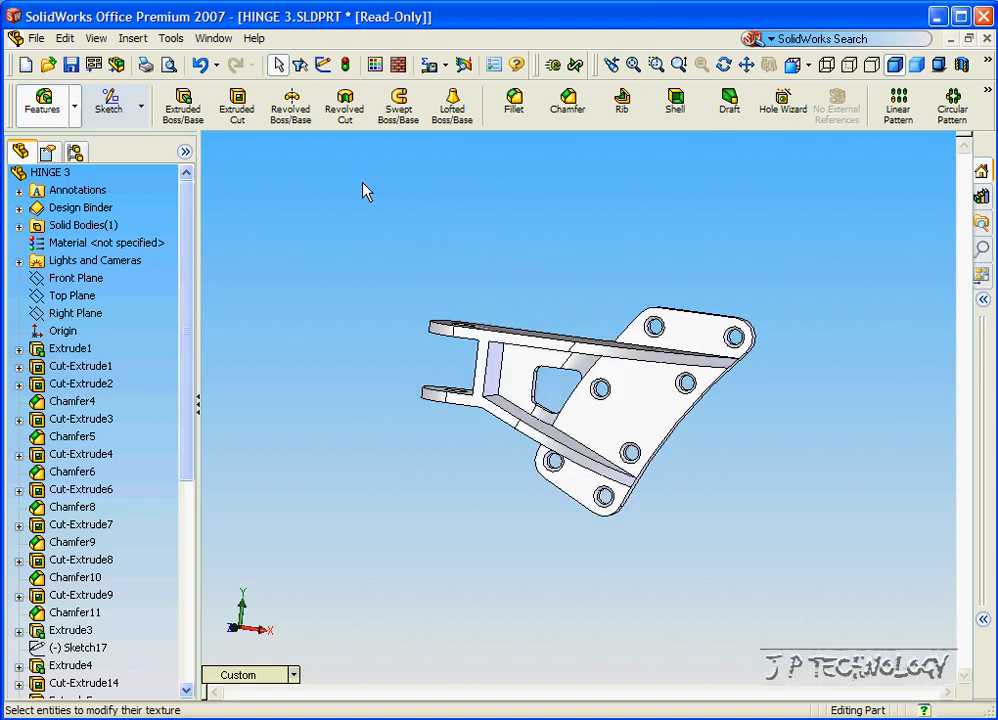
click(398, 64)
click(700, 345)
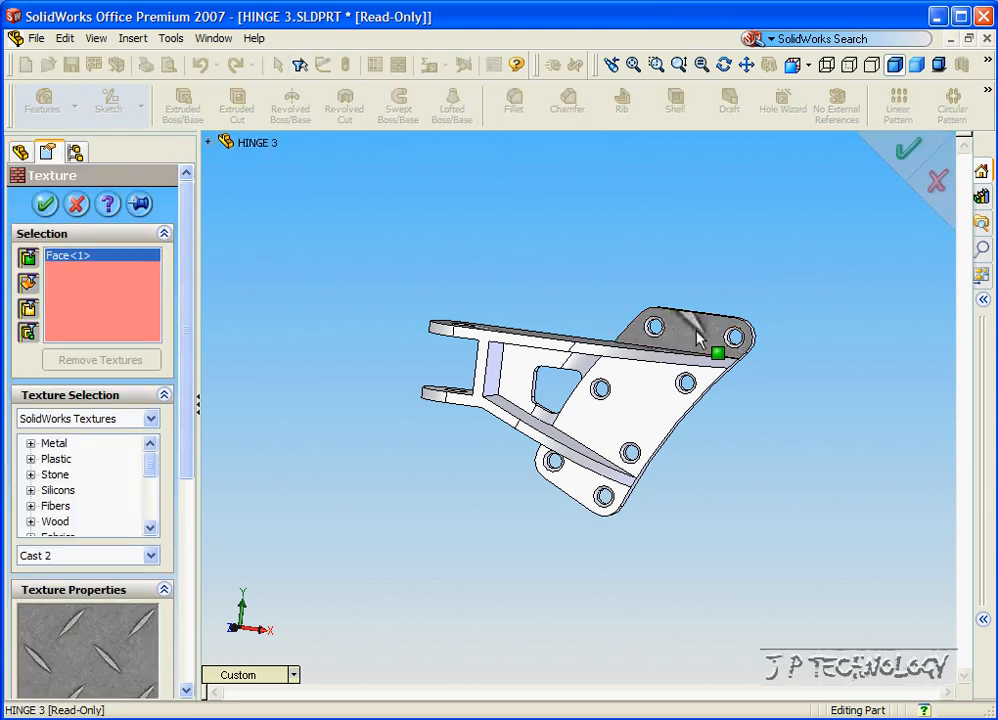
click(649, 408)
click(576, 481)
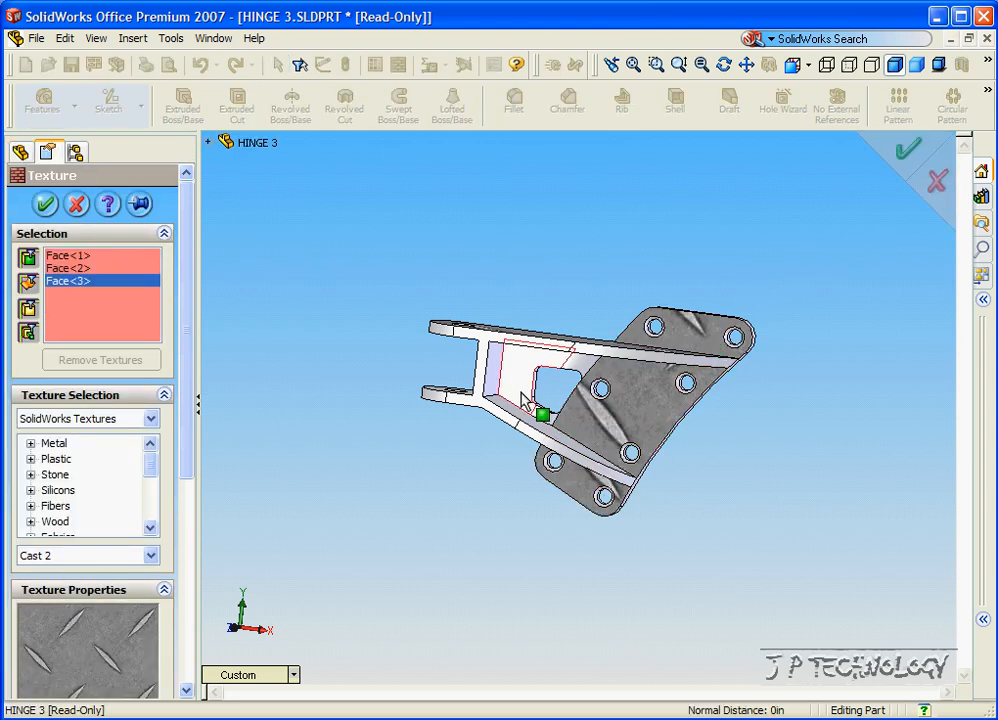
click(521, 365)
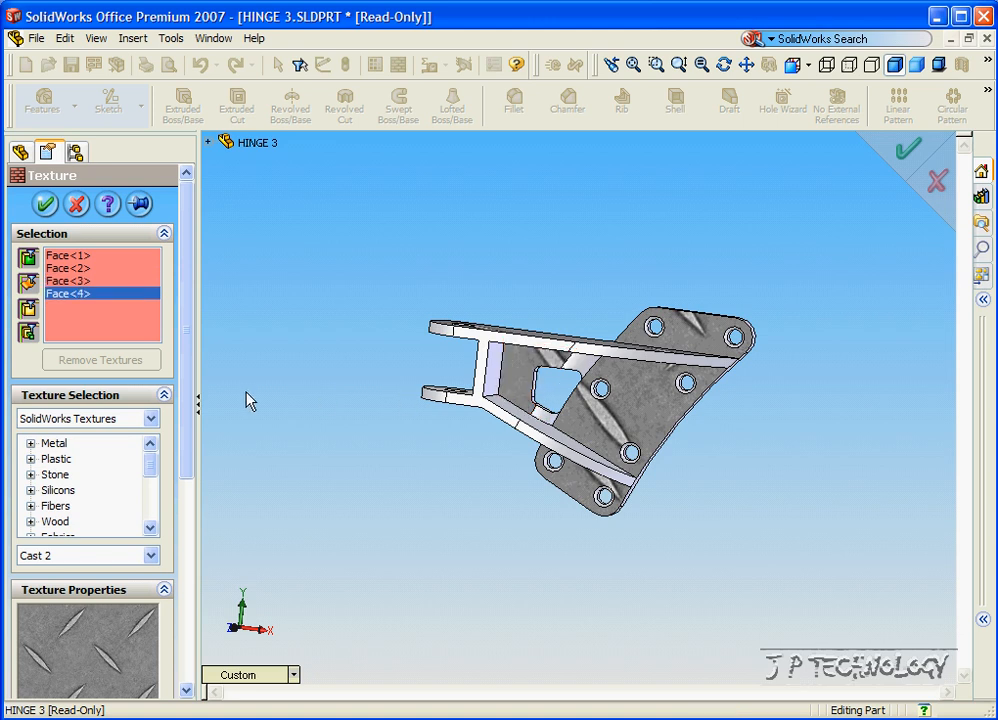
scroll(148, 466, down, 2)
scroll(150, 474, up, 1)
click(31, 444)
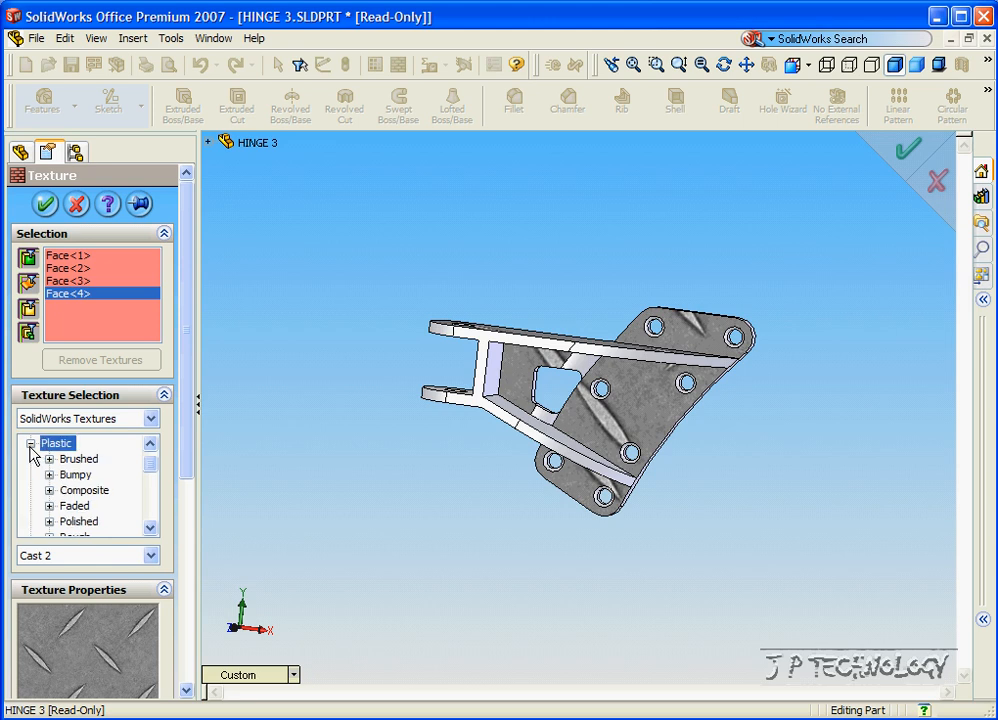
click(49, 490)
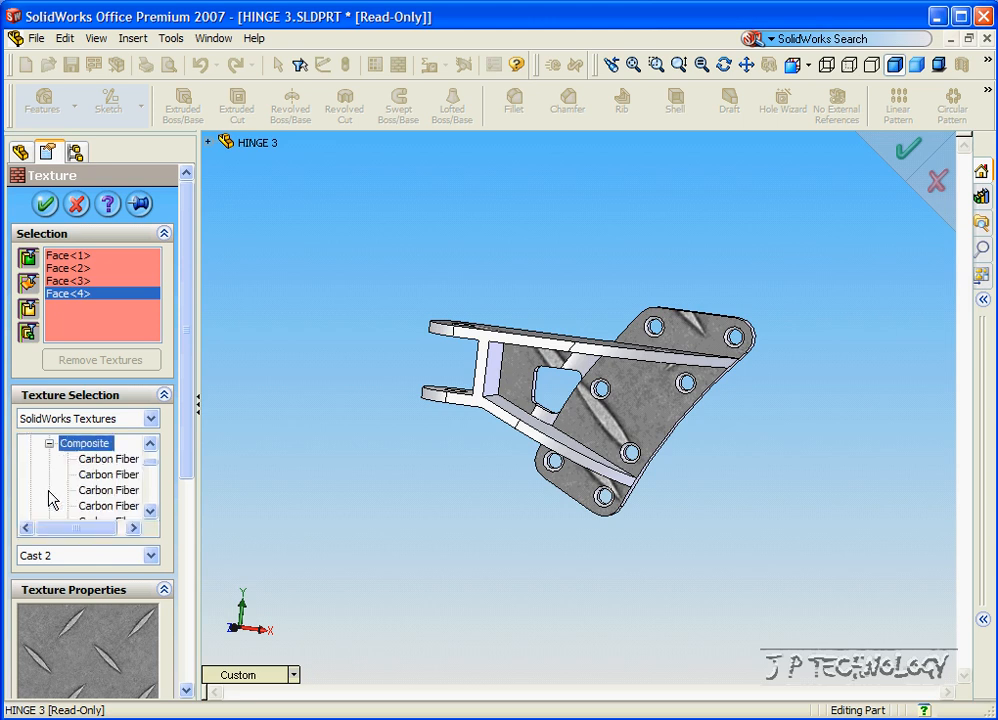
click(121, 460)
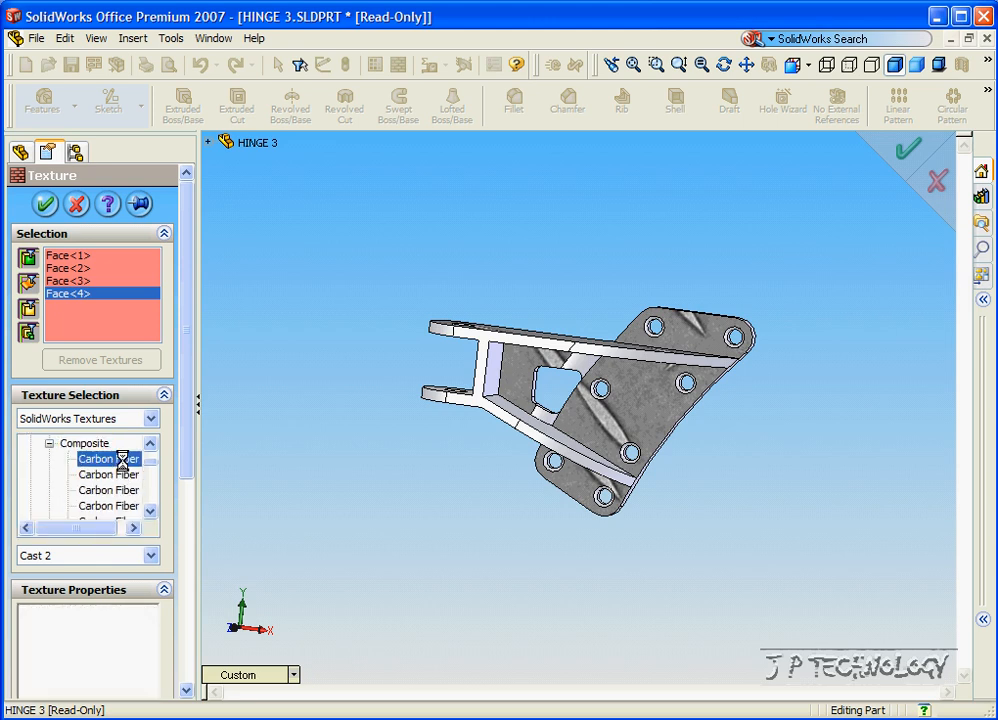
click(44, 204)
Step: Examine the textured faces of the hinge from several angles
middle_drag(407, 402, 408, 486)
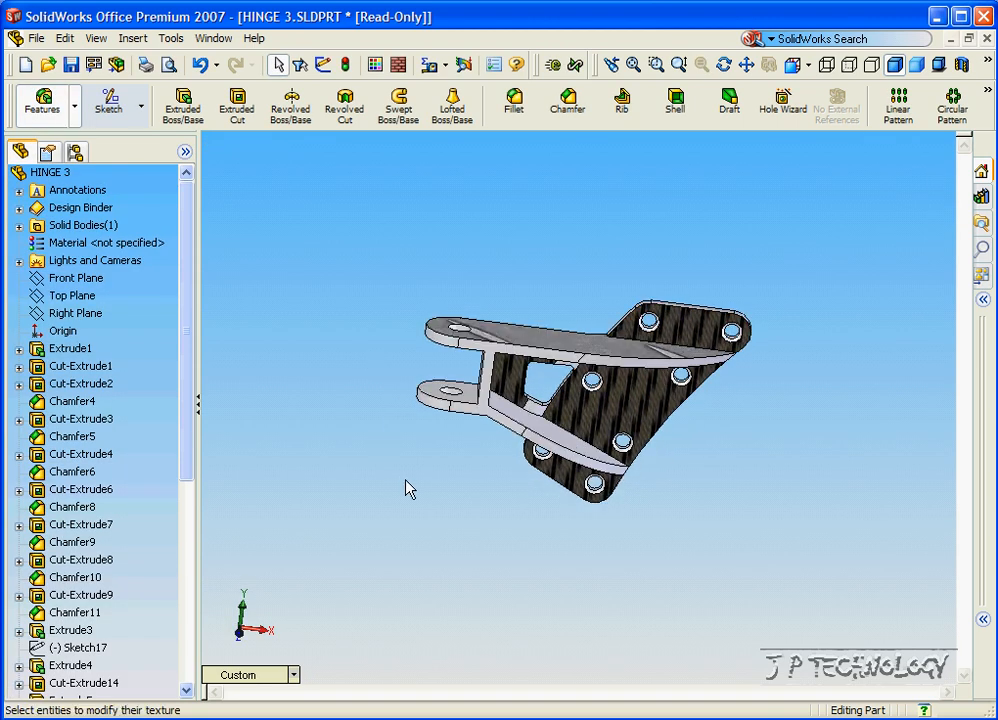
key(Up)
key(Up)
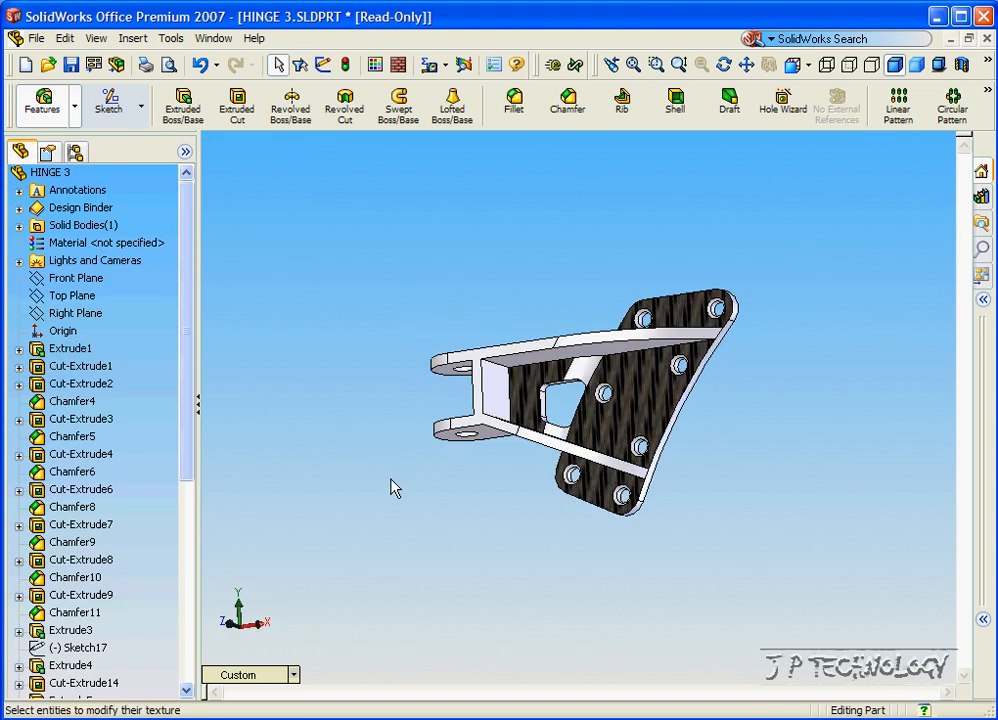
key(Down)
key(Right)
key(Right)
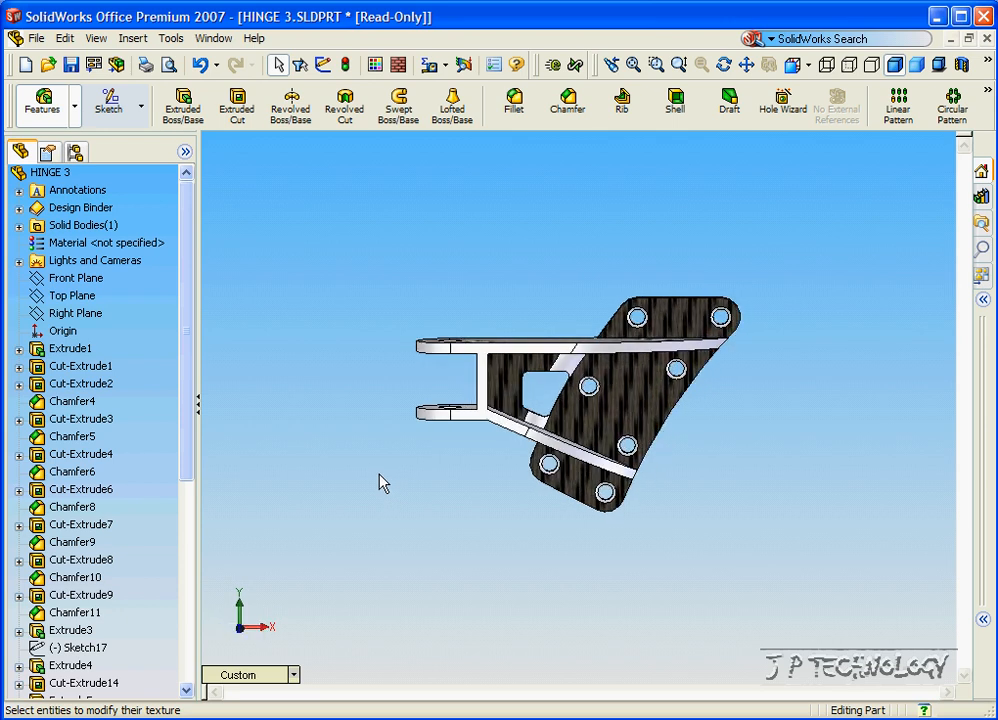
key(Down)
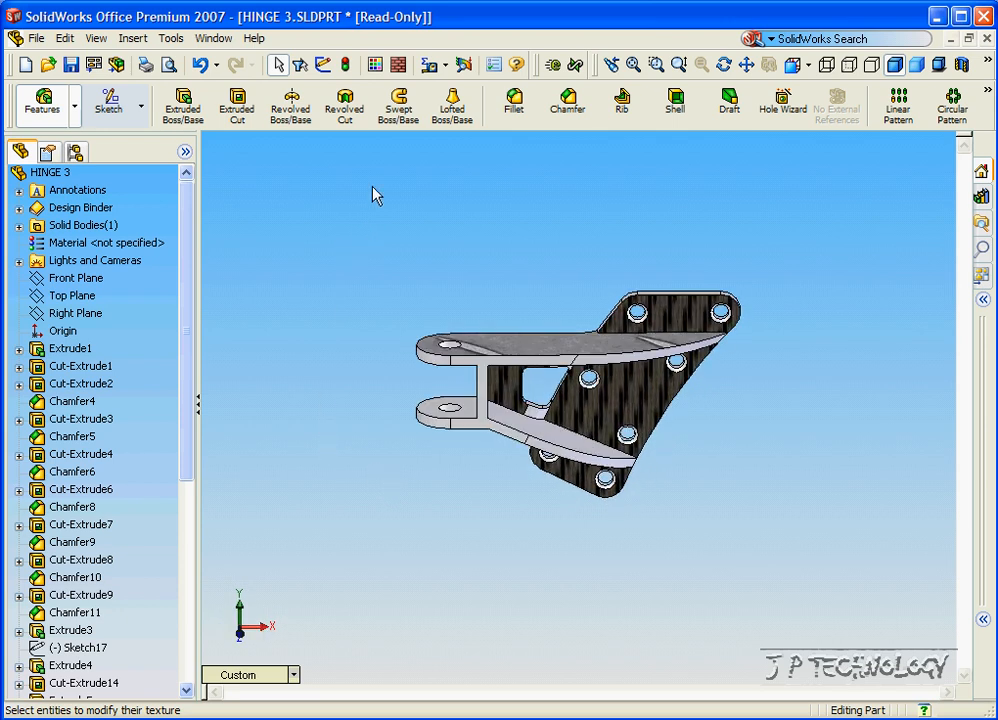
Step: Remove the texture from the central face of the mounting plate
click(399, 67)
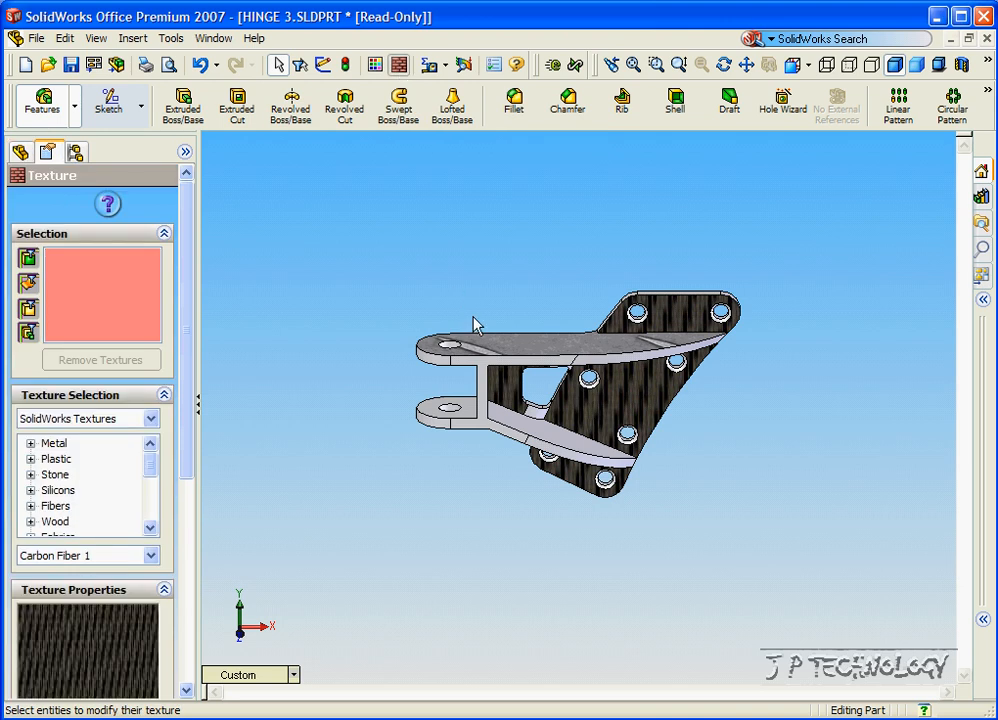
click(624, 385)
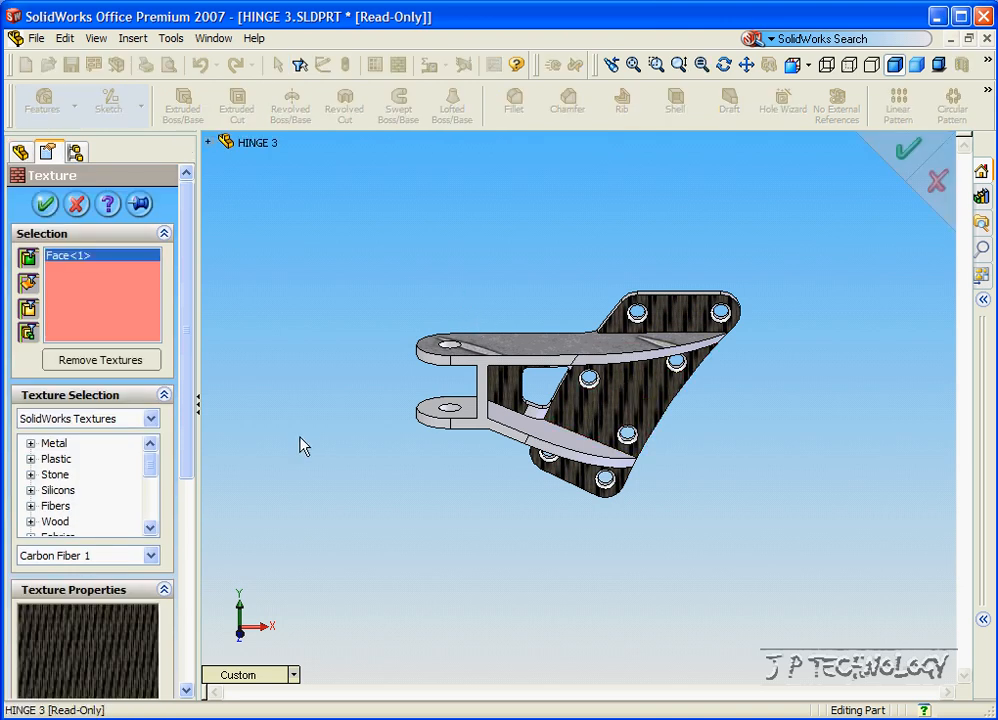
click(136, 363)
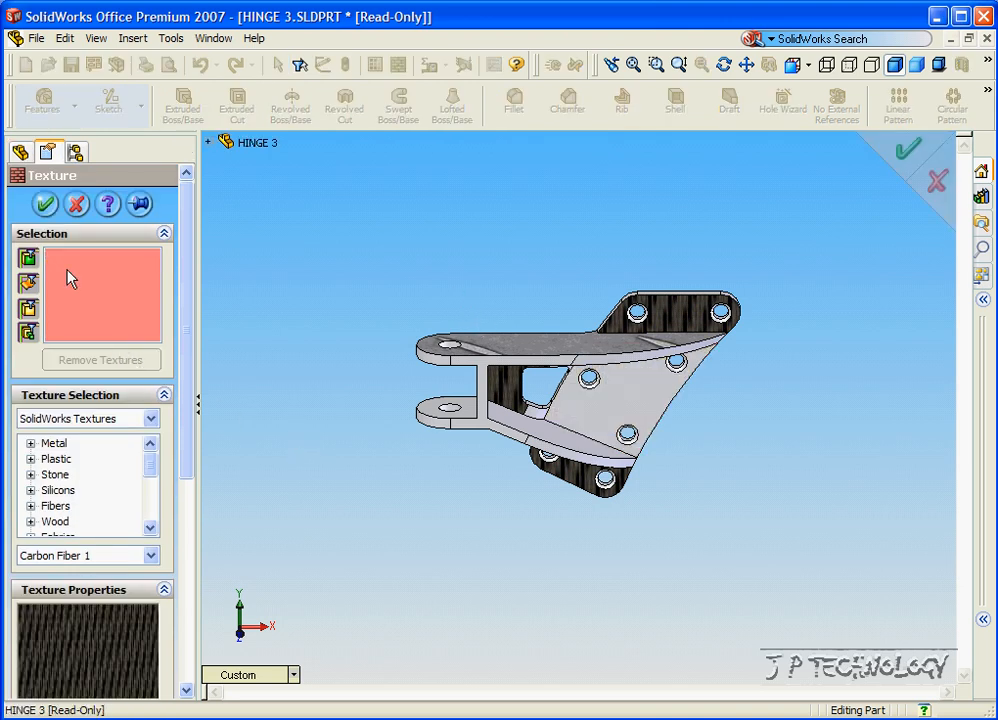
click(45, 205)
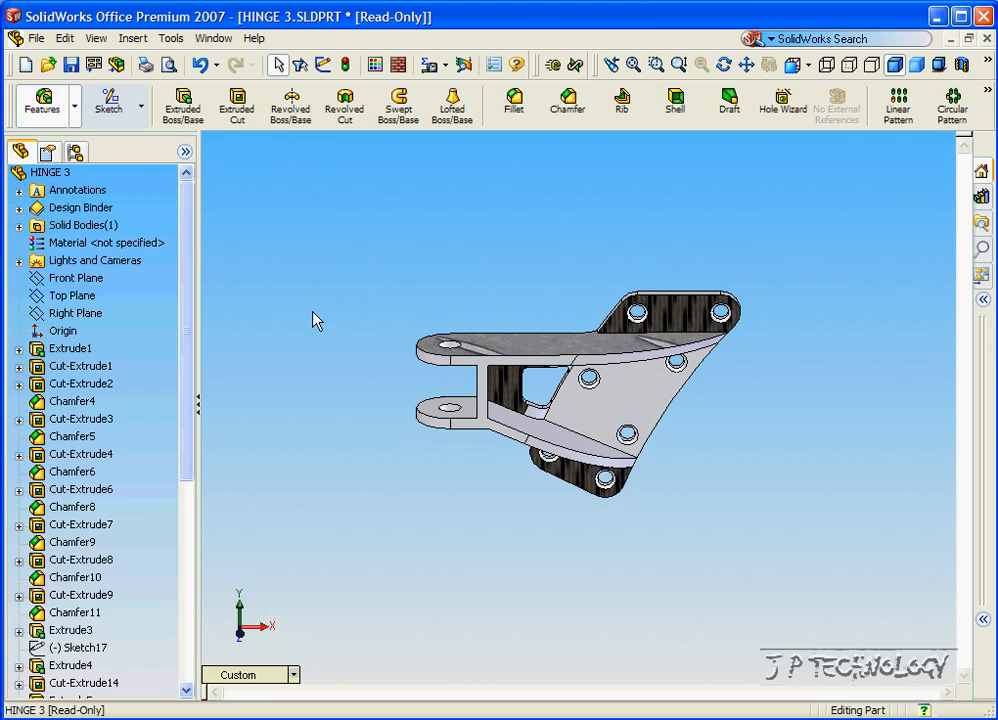
Step: Remove the textures from the mounting plate's upper and lower faces, the web face and the upper arm's top face
key(Up)
key(Left)
key(Left)
key(Left)
key(Left)
key(Left)
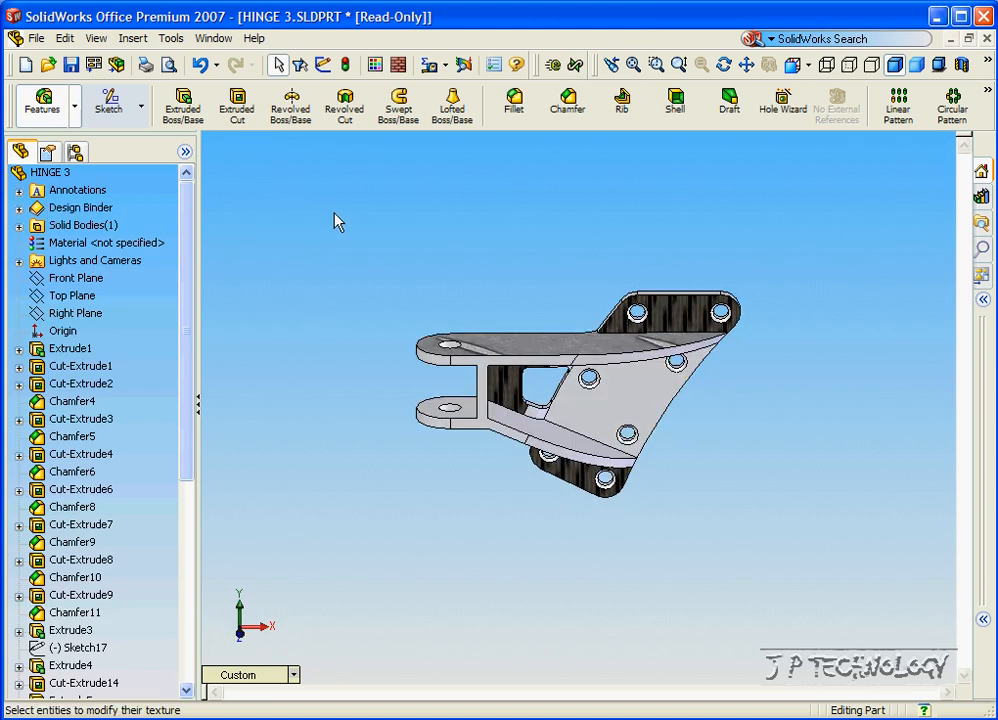
click(399, 68)
click(609, 470)
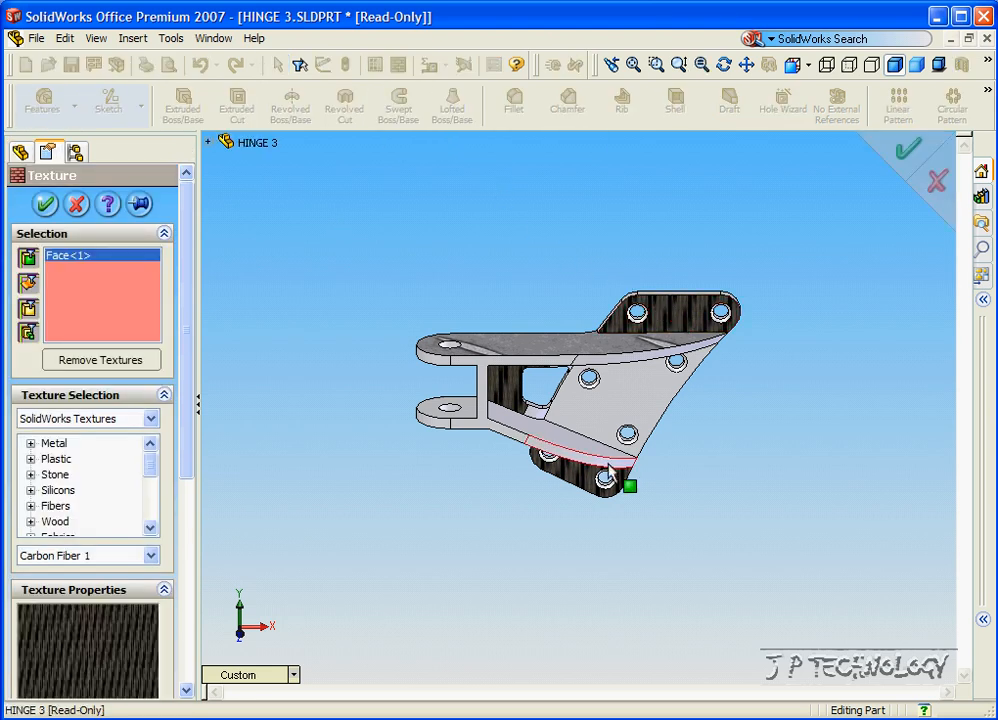
click(508, 390)
click(521, 392)
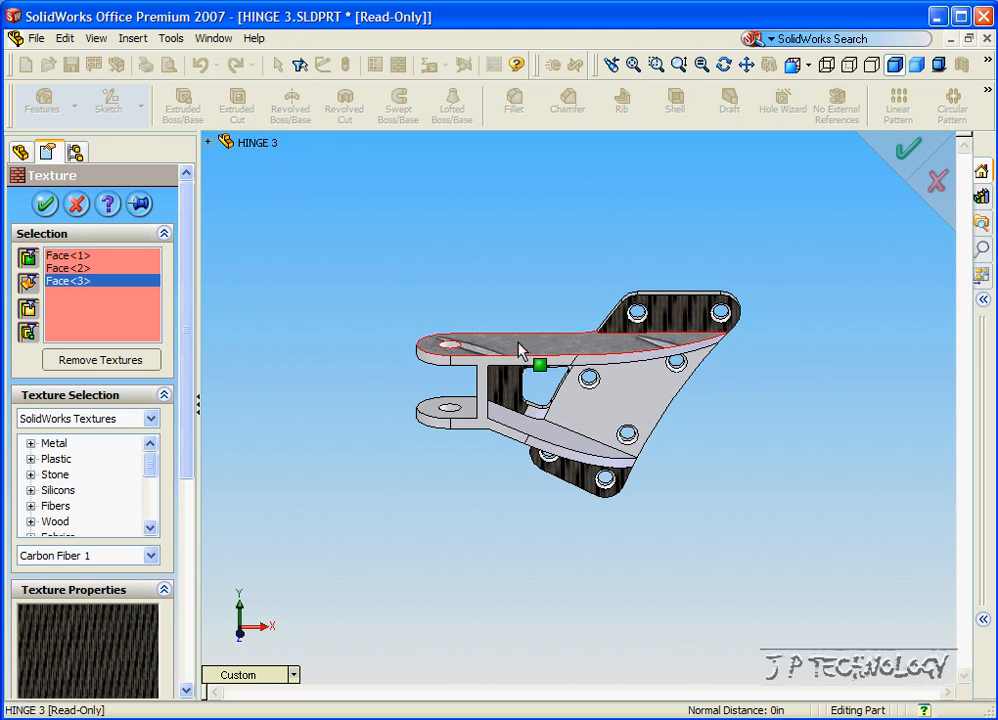
click(133, 359)
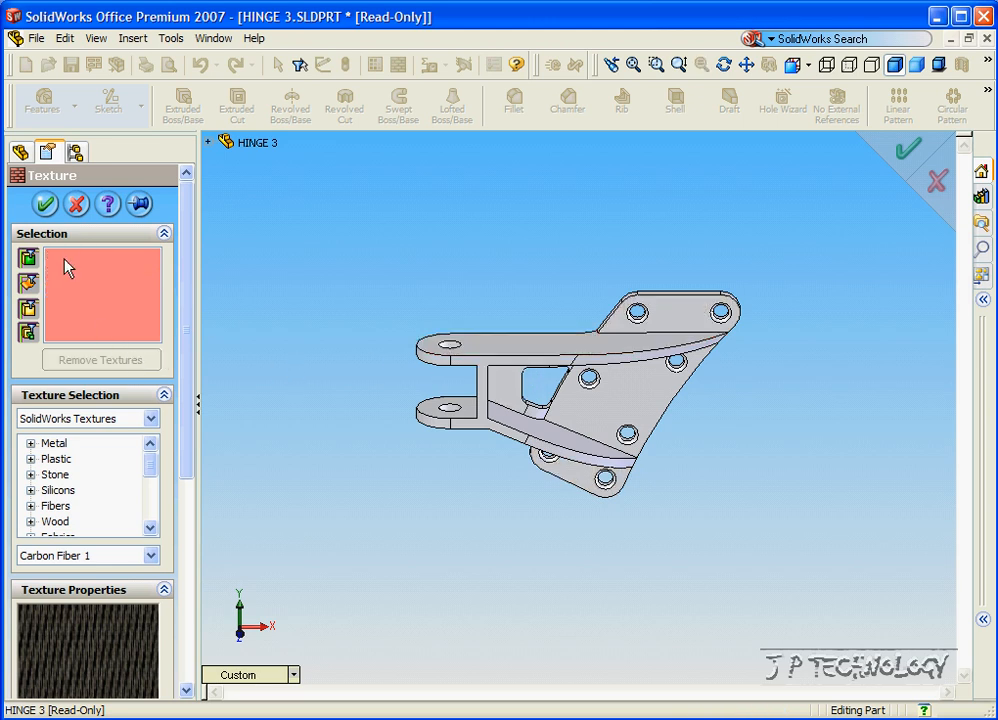
click(45, 204)
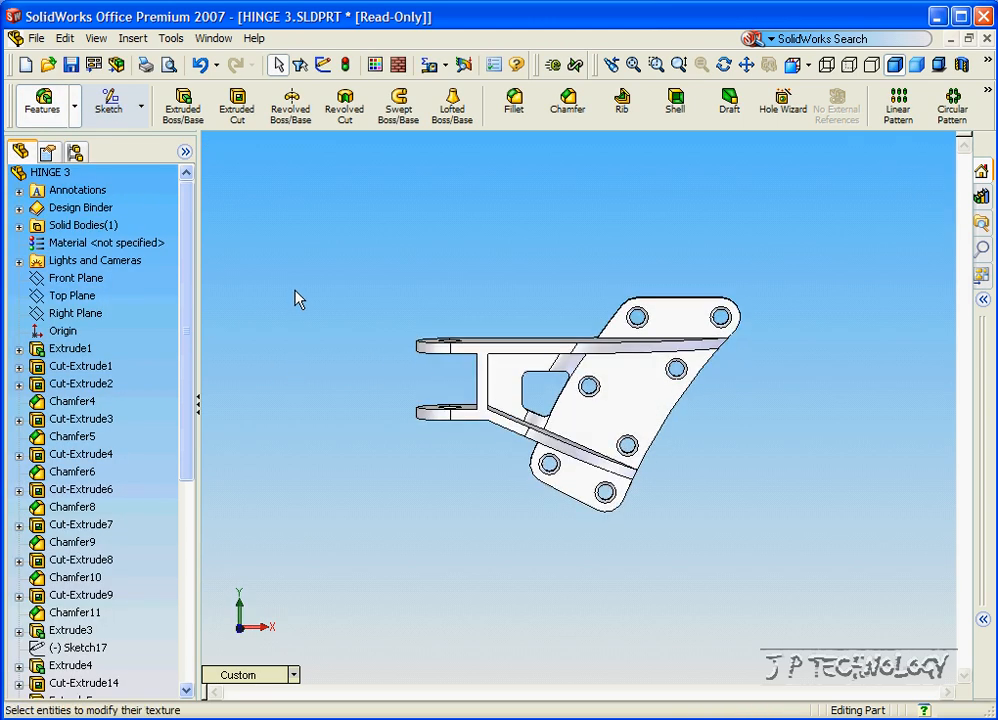
Step: Rotate the hinge through several angles to check its faces for remaining textures
key(Down)
key(Down)
key(Left)
key(Left)
key(Left)
key(Right)
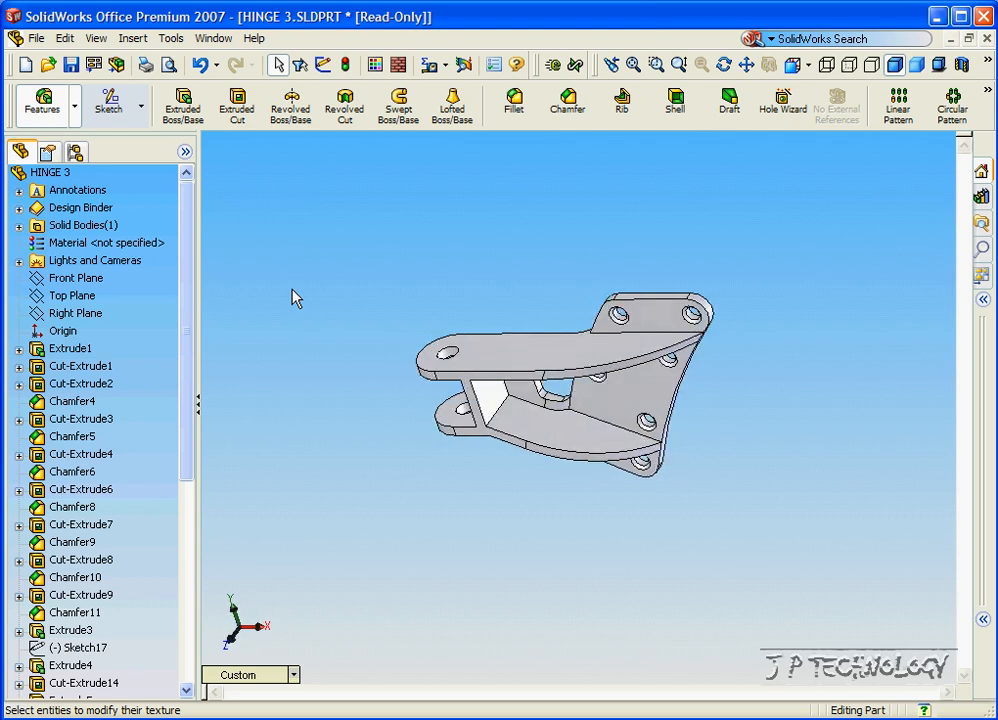
key(Right)
key(Right)
key(Right)
key(Up)
key(Up)
key(Up)
key(Left)
key(Left)
key(Down)
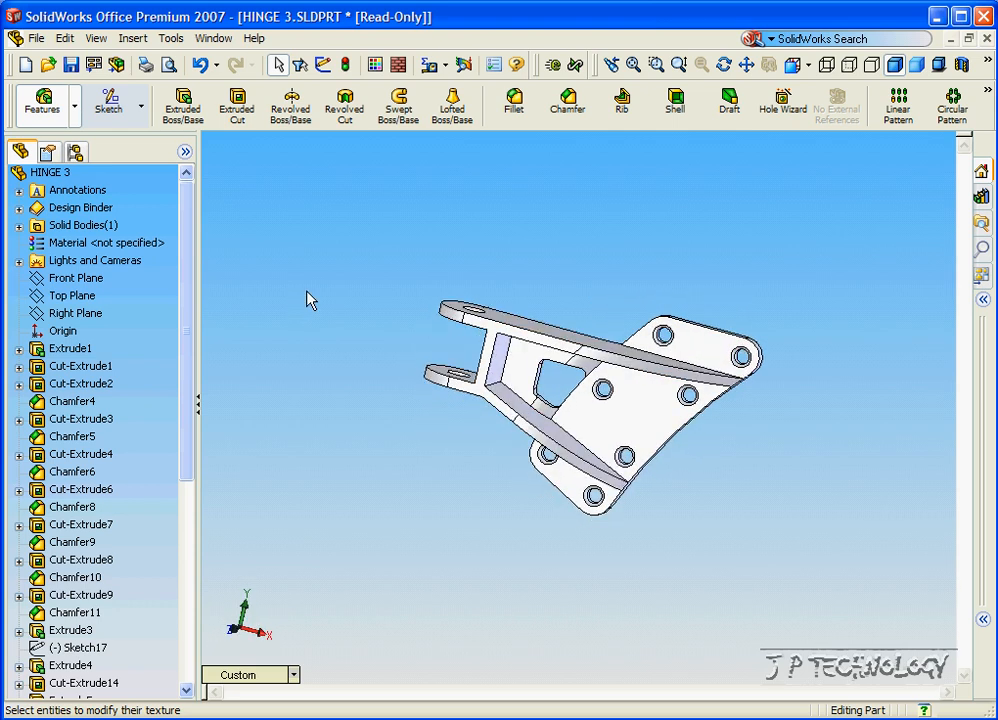
Step: Apply the Carbon Fiber 1 texture to the entire HINGE 3 part
click(400, 66)
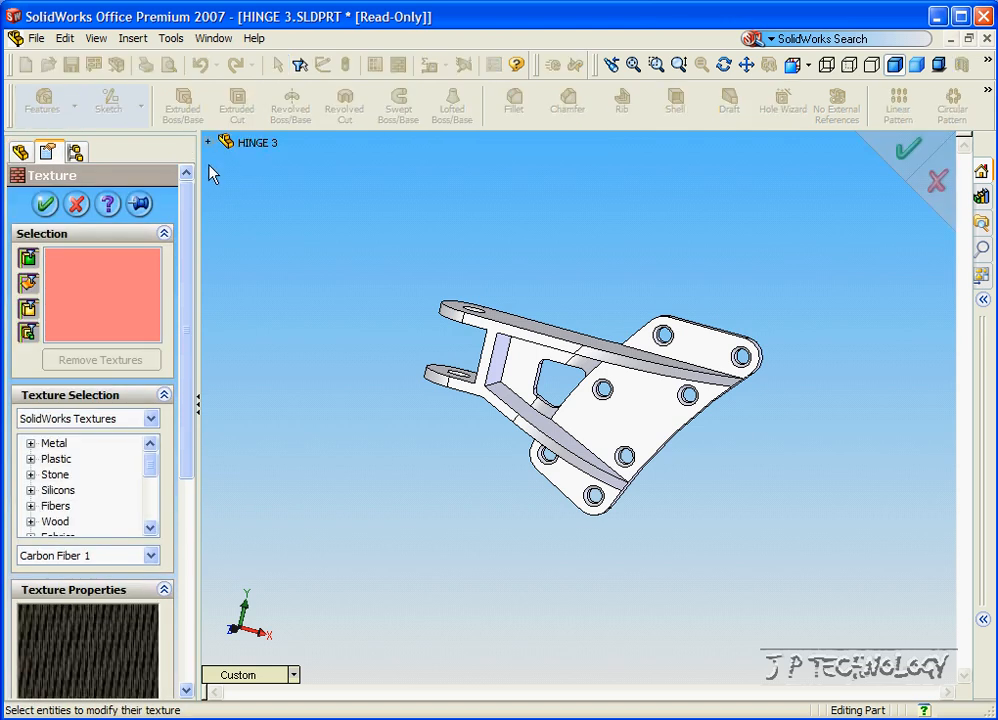
click(229, 146)
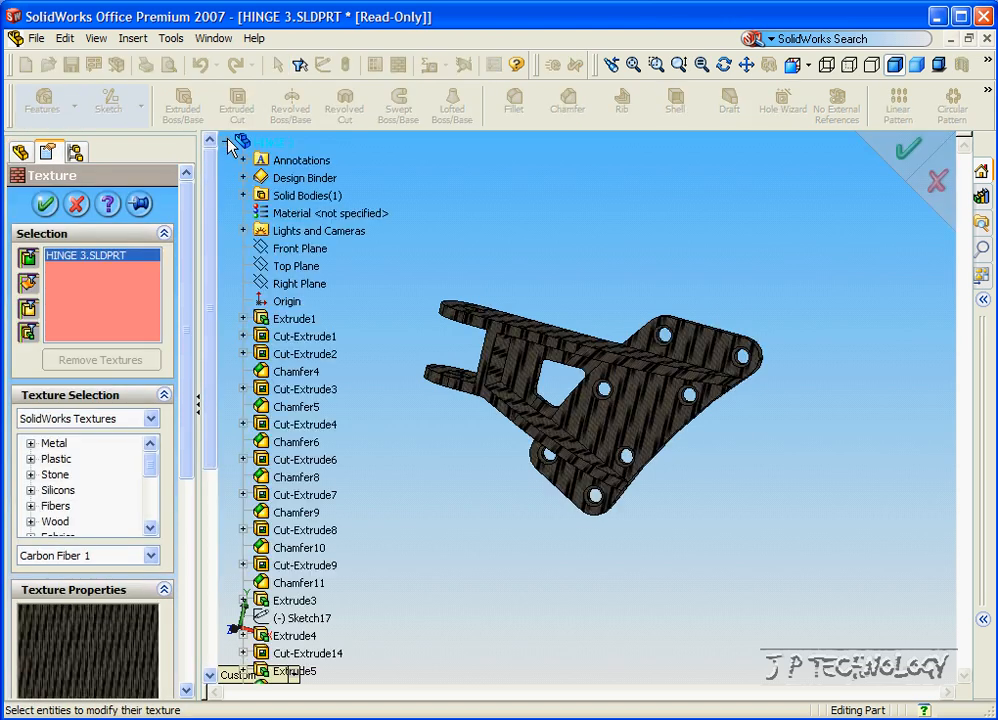
click(45, 205)
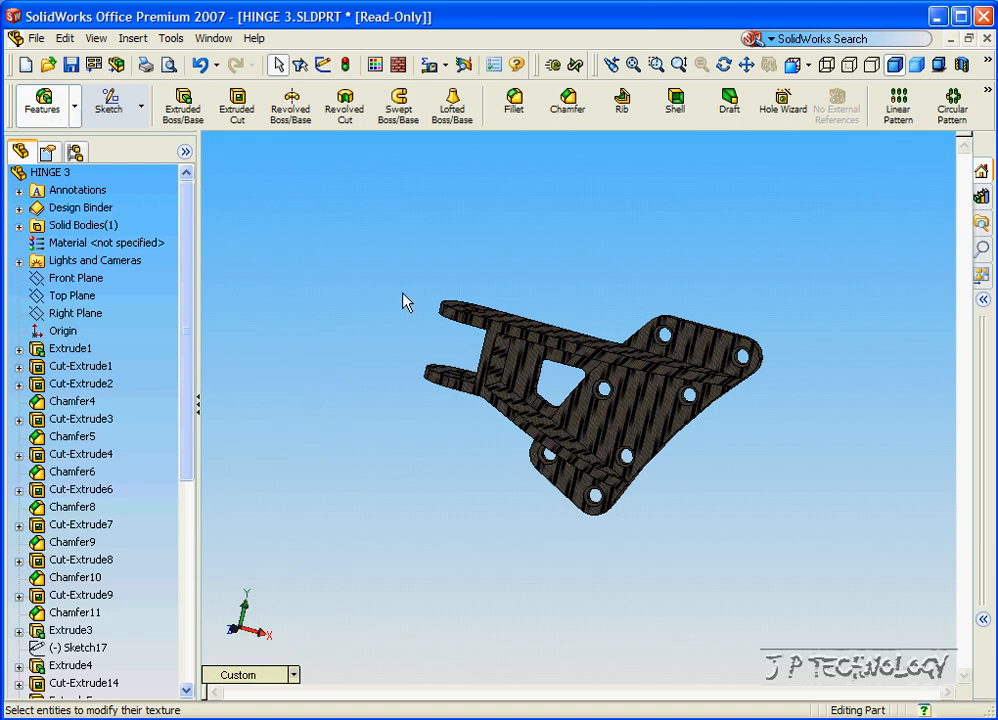
Step: Rotate the hinge through several angles to examine the carbon fiber texture covering the whole part
key(Left)
key(Left)
key(Left)
key(Left)
key(Left)
key(Left)
key(Left)
key(Down)
key(Down)
key(Down)
key(Up)
key(Up)
key(Up)
key(Up)
key(Up)
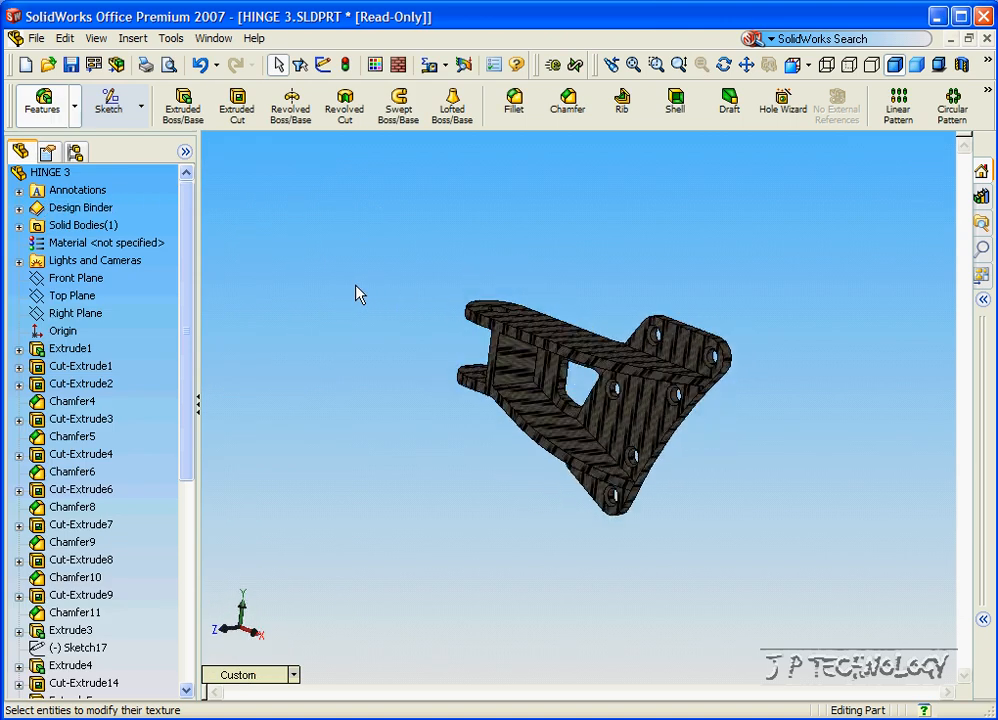
key(Right)
key(Right)
key(Right)
key(Right)
key(Right)
key(Left)
key(Left)
key(Left)
key(Left)
key(Left)
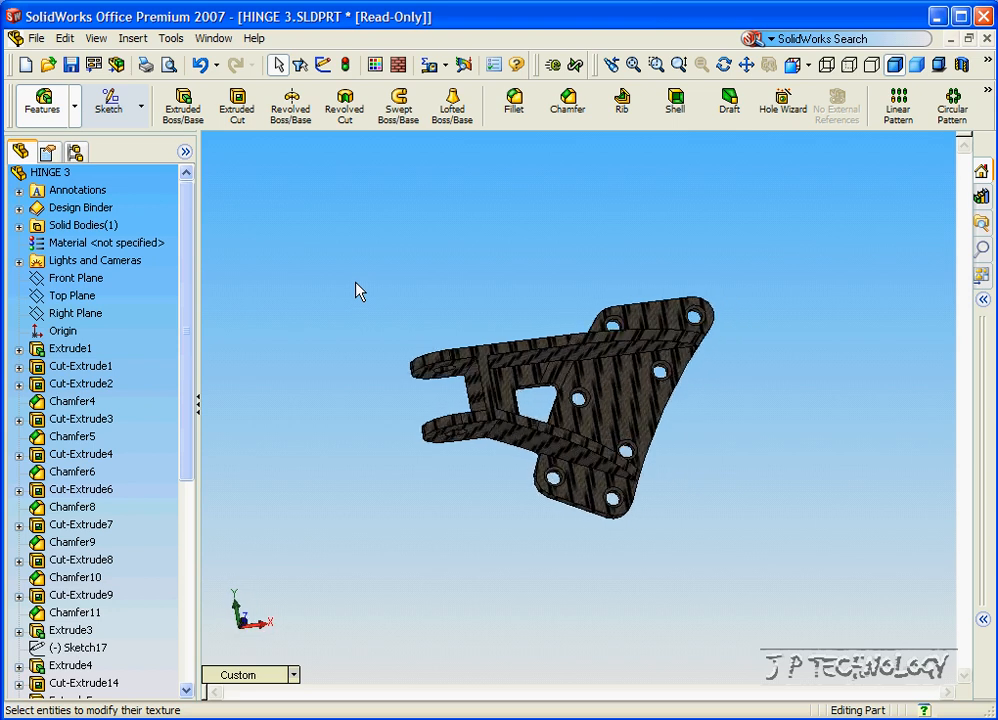
key(Down)
key(Down)
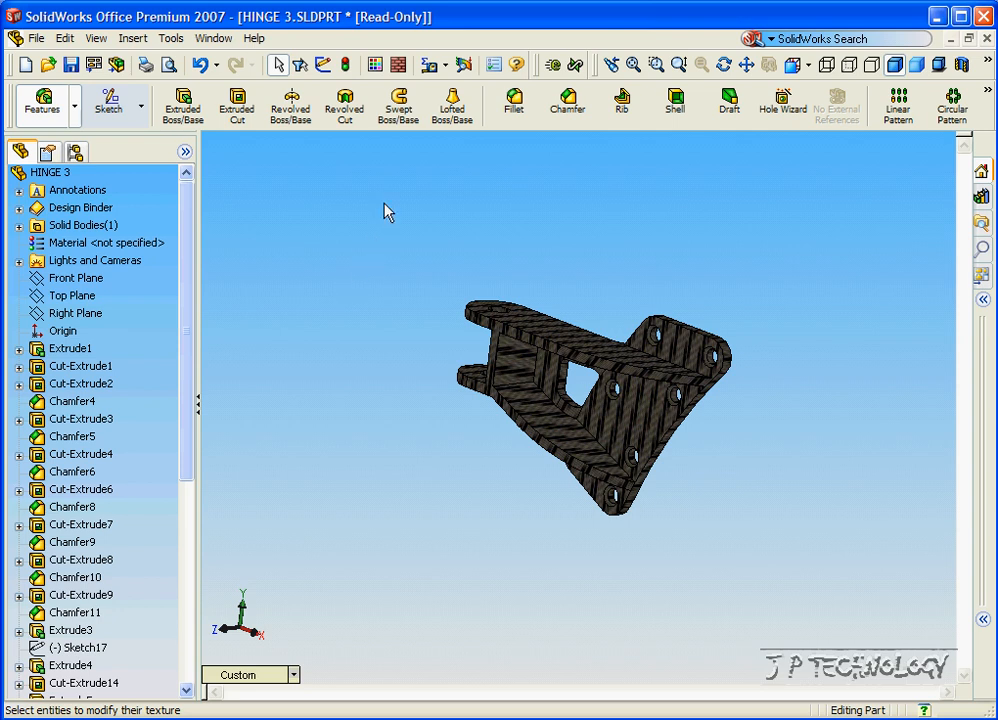
Step: Browse the Wood textures for the hinge and preview Bark and Beech
click(322, 64)
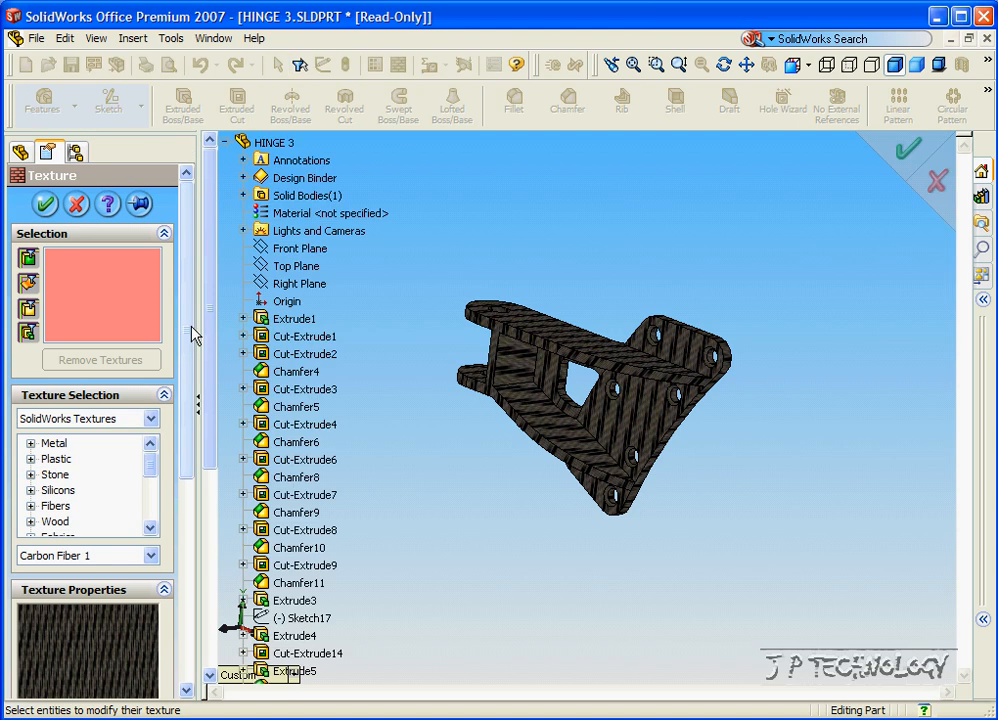
drag(154, 464, 153, 480)
click(30, 475)
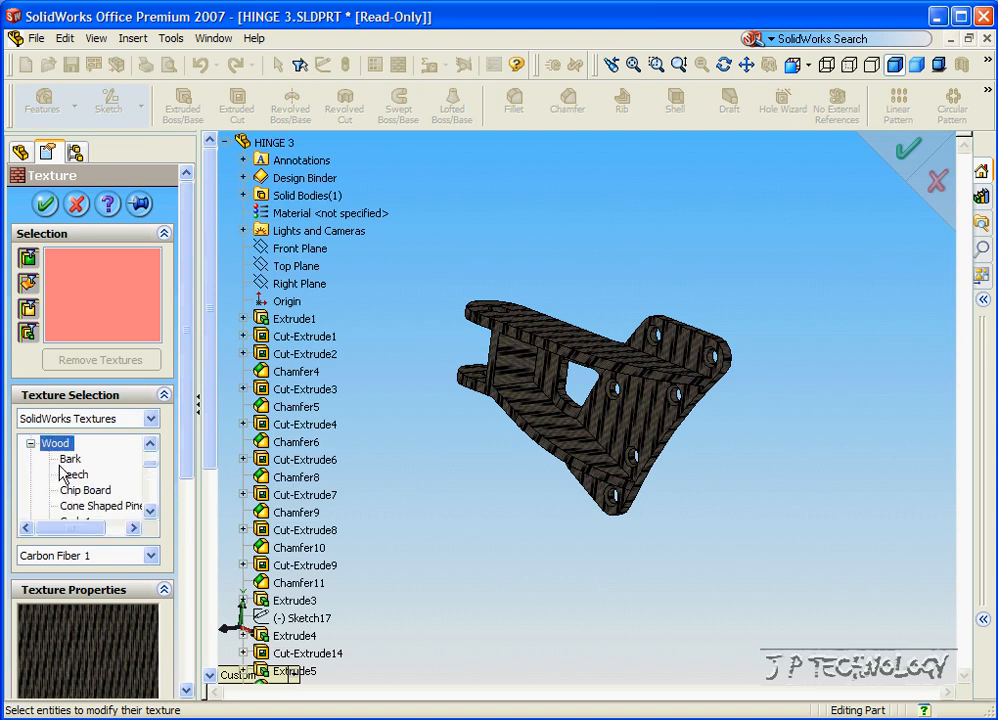
click(70, 460)
click(74, 474)
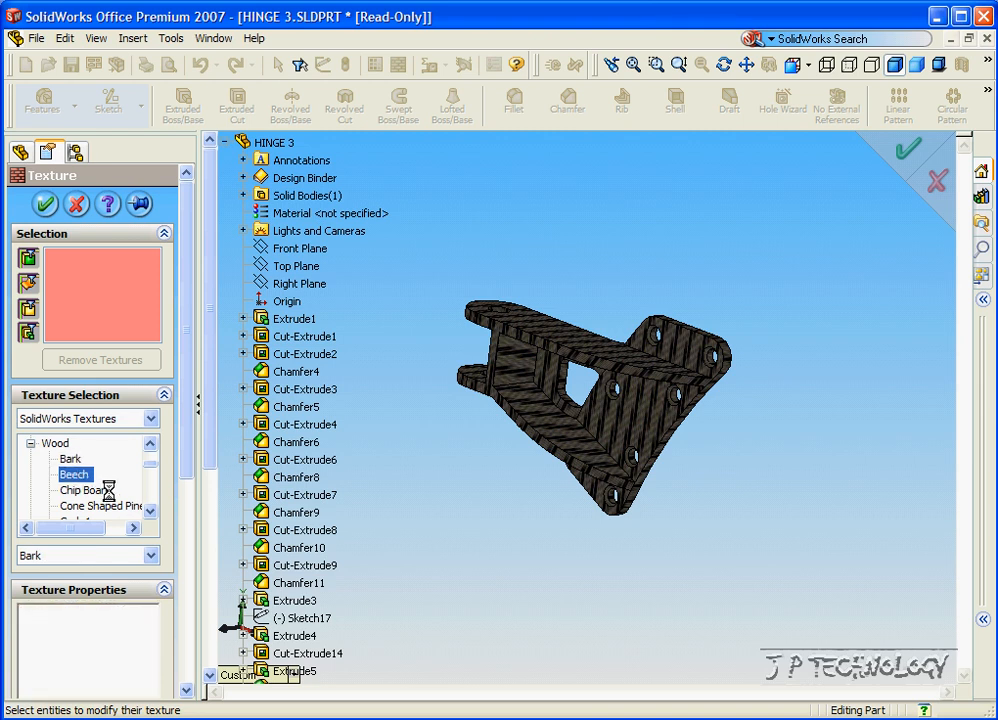
scroll(150, 475, down, 2)
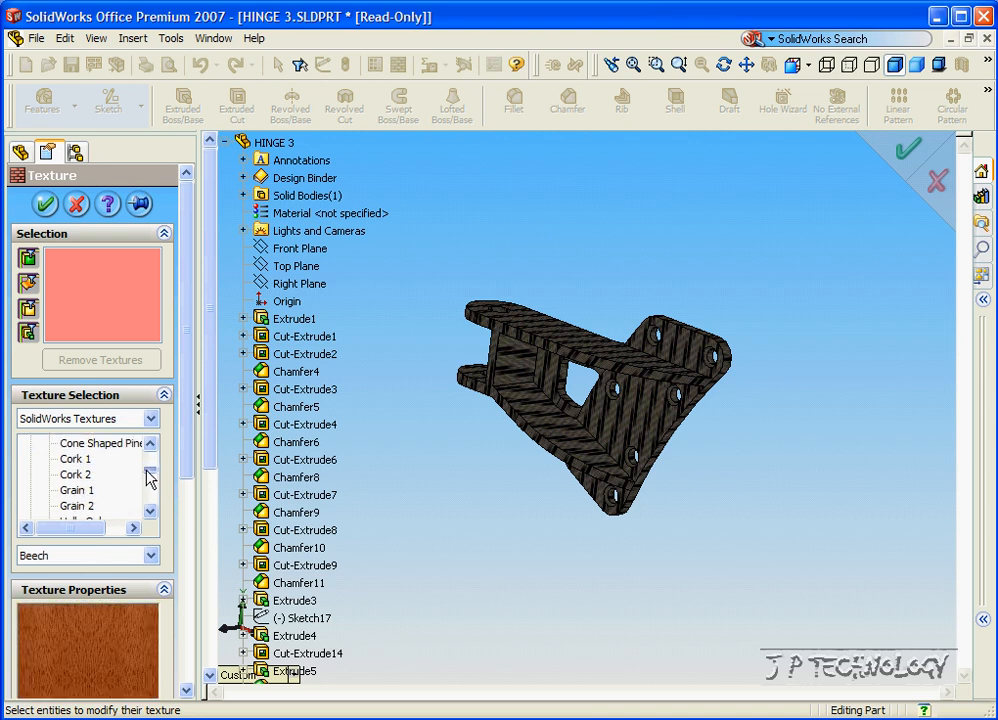
scroll(150, 477, down, 4)
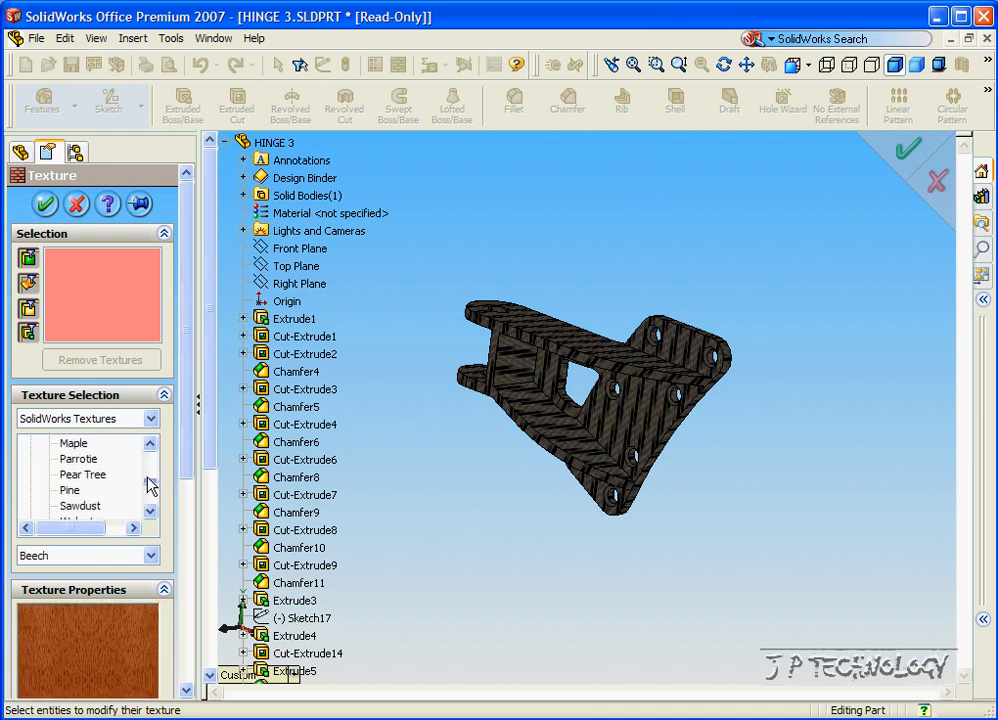
Step: Apply the Grass texture from the Organic category to the entire HINGE 3 part
click(31, 475)
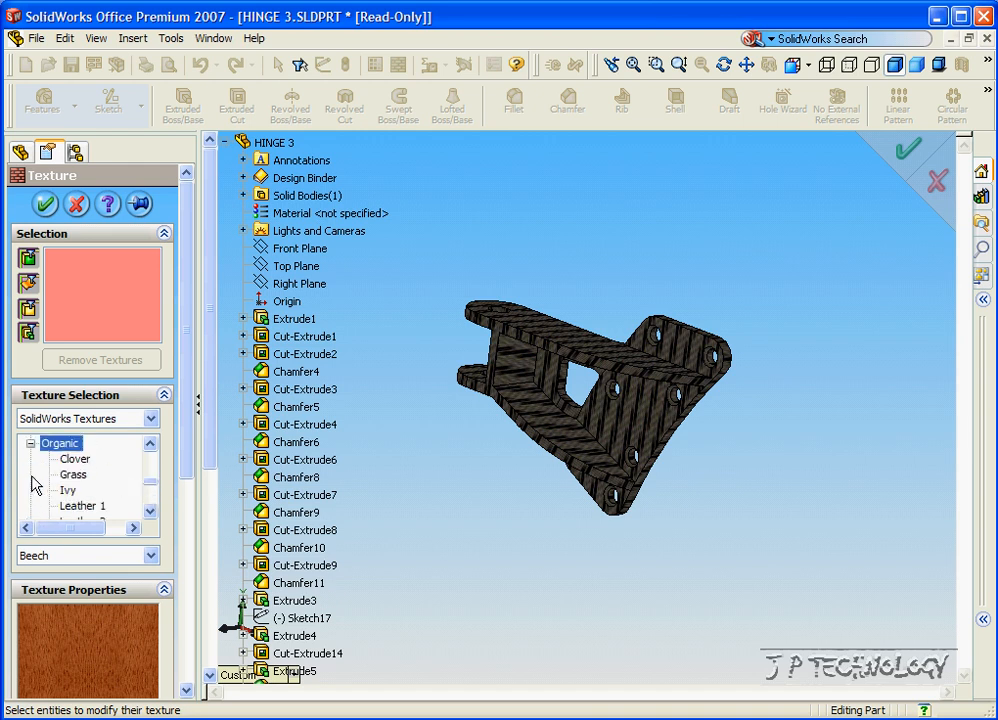
click(74, 475)
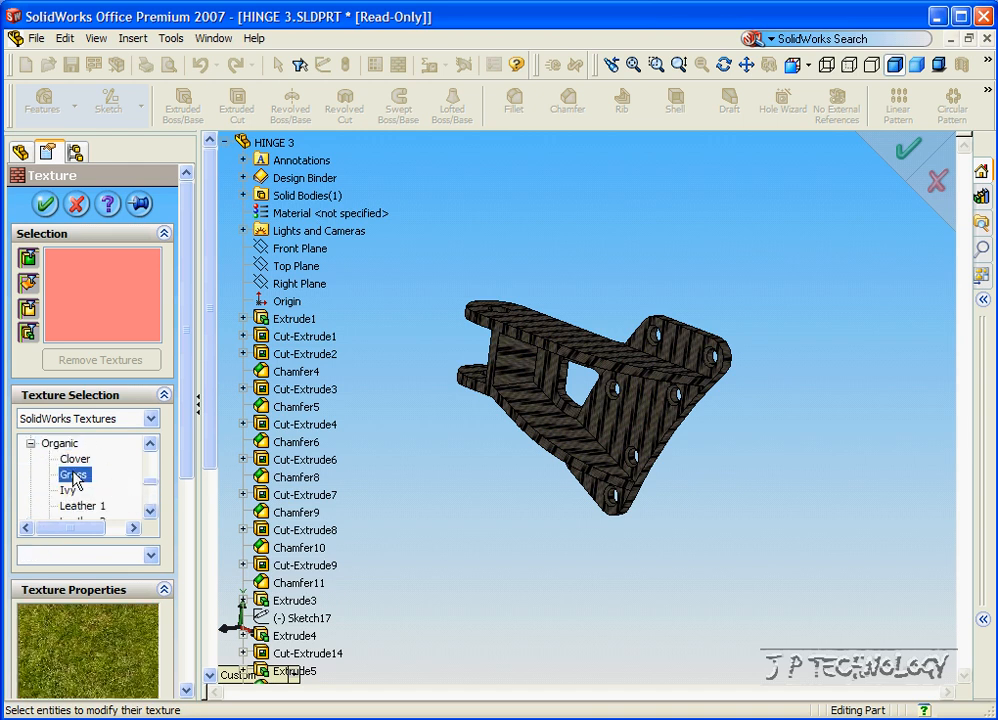
click(262, 142)
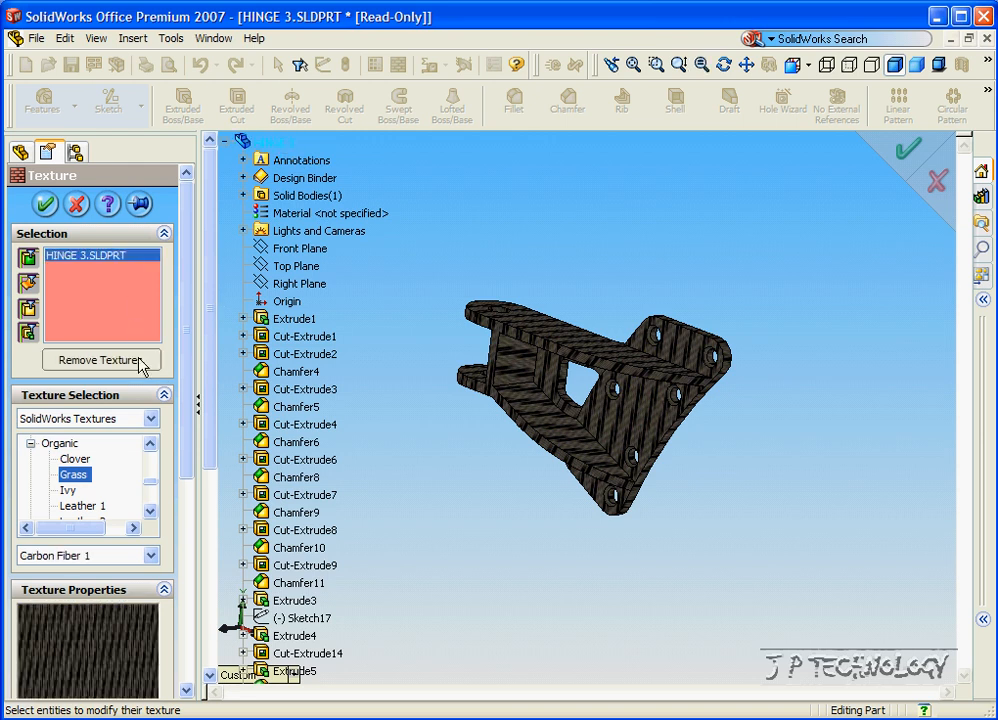
click(82, 478)
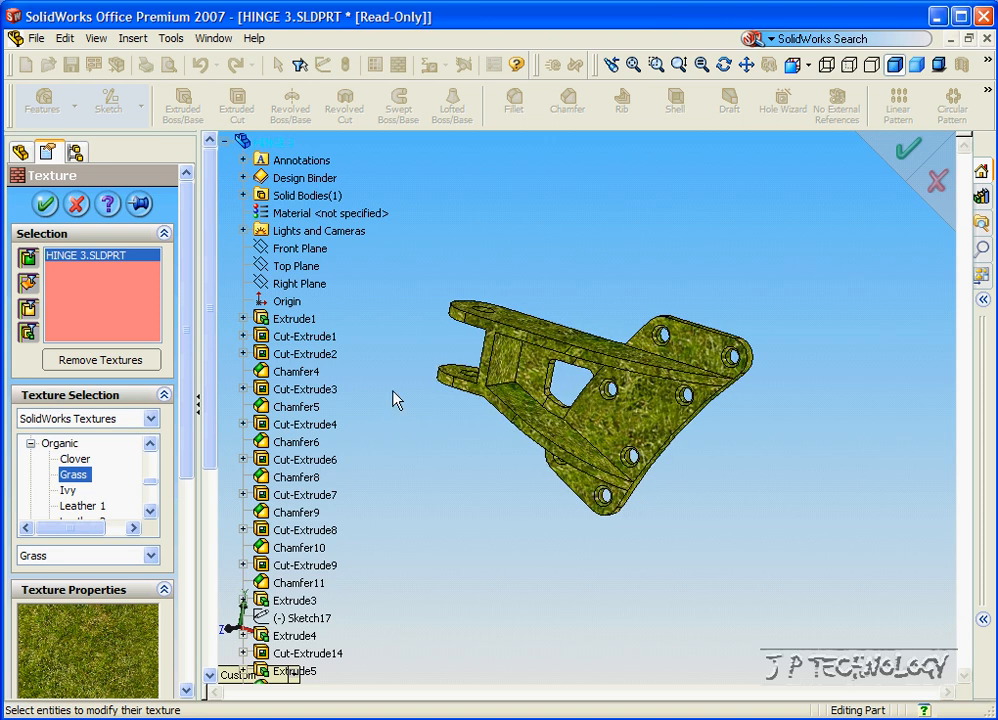
click(43, 203)
Step: Rotate the hinge through several angles to examine the grass texture on its arms and mounting plate
middle_drag(390, 262, 450, 262)
key(Down)
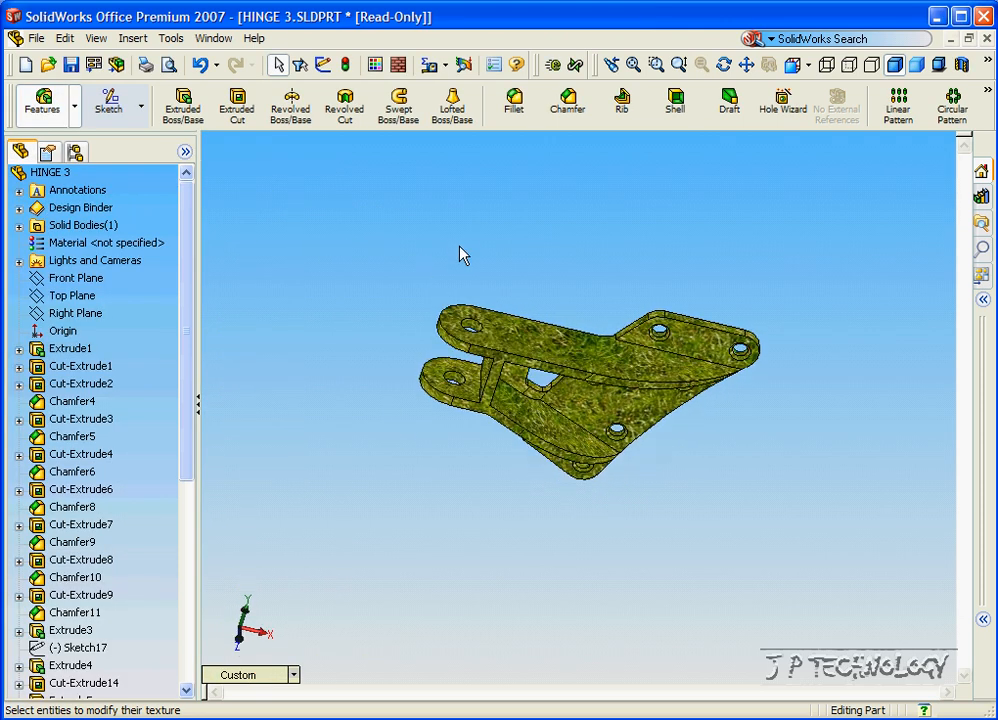
key(Up)
key(Up)
key(Up)
key(Up)
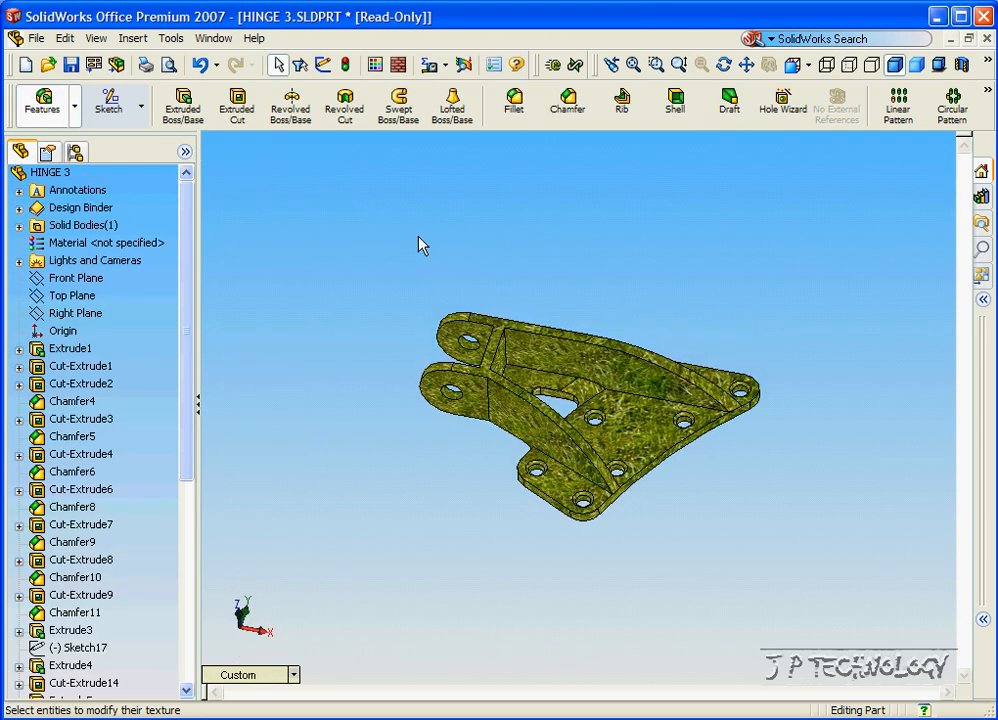
key(Up)
key(Up)
key(Up)
key(Up)
key(Up)
key(Down)
key(Down)
key(Down)
key(Down)
key(Down)
key(Down)
key(Down)
key(Down)
key(Down)
key(Down)
key(Up)
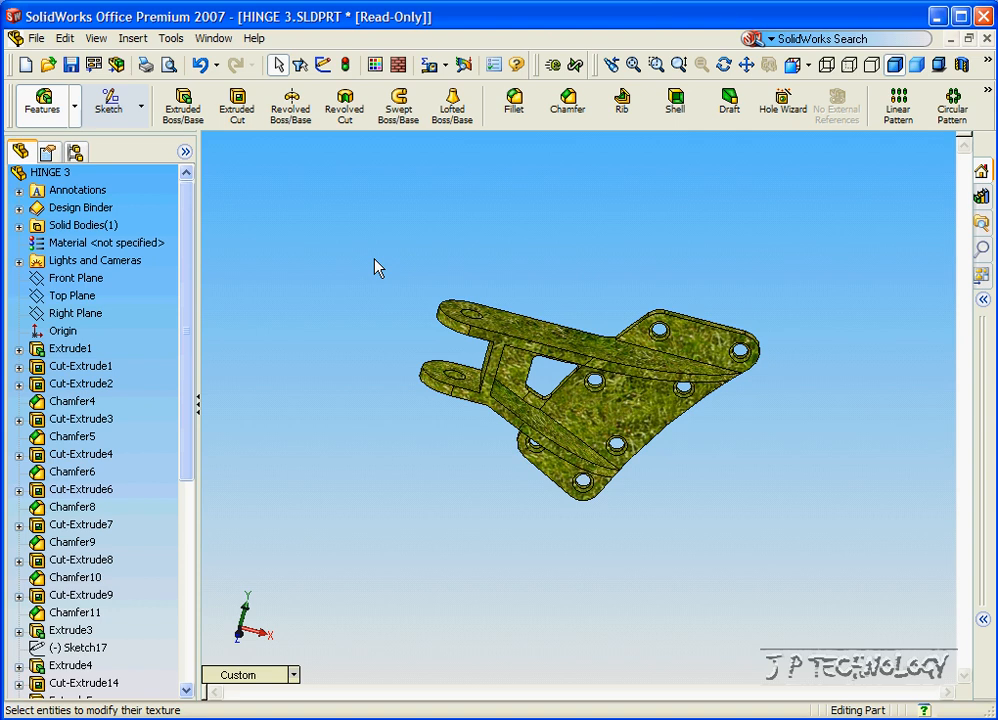
key(Up)
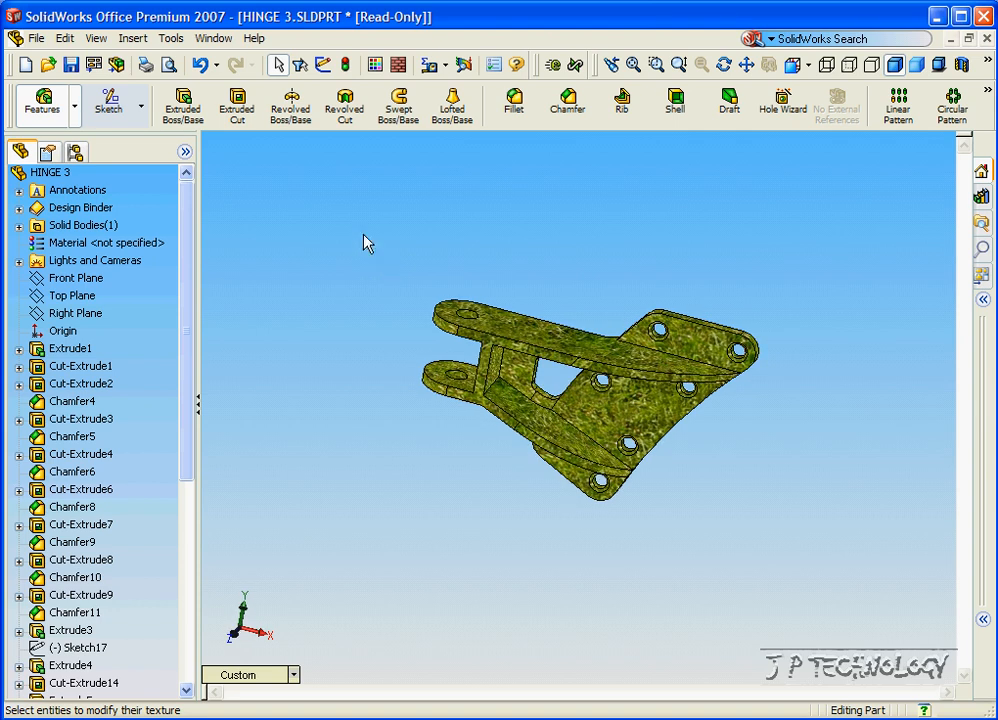
Step: Browse the Tree textures and preview the Beech tree image
click(398, 66)
drag(153, 468, 153, 503)
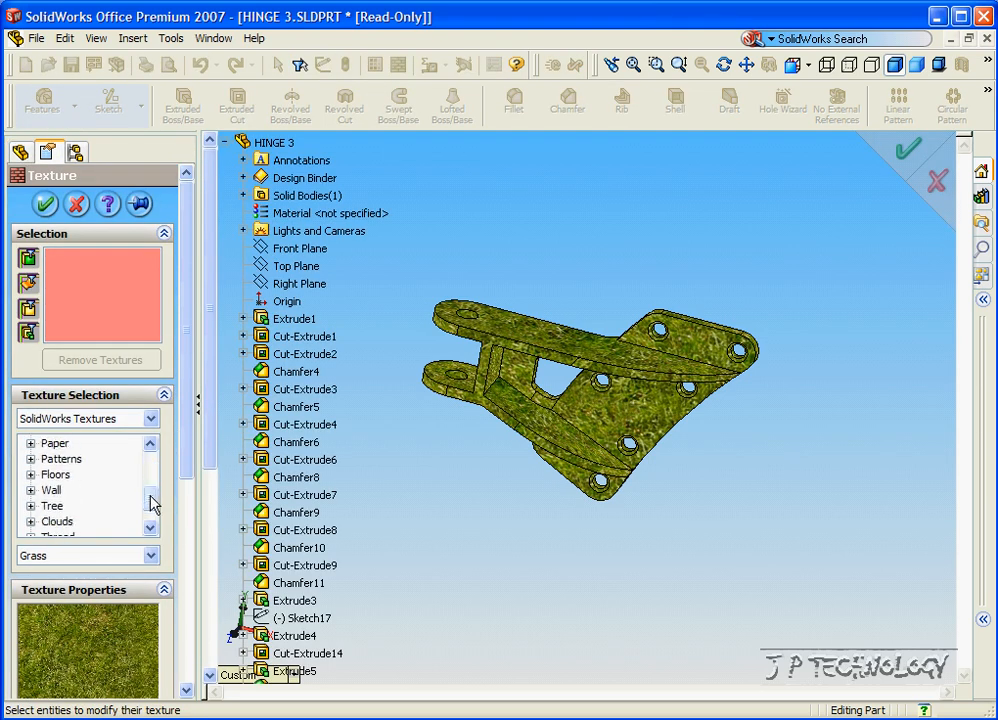
click(30, 507)
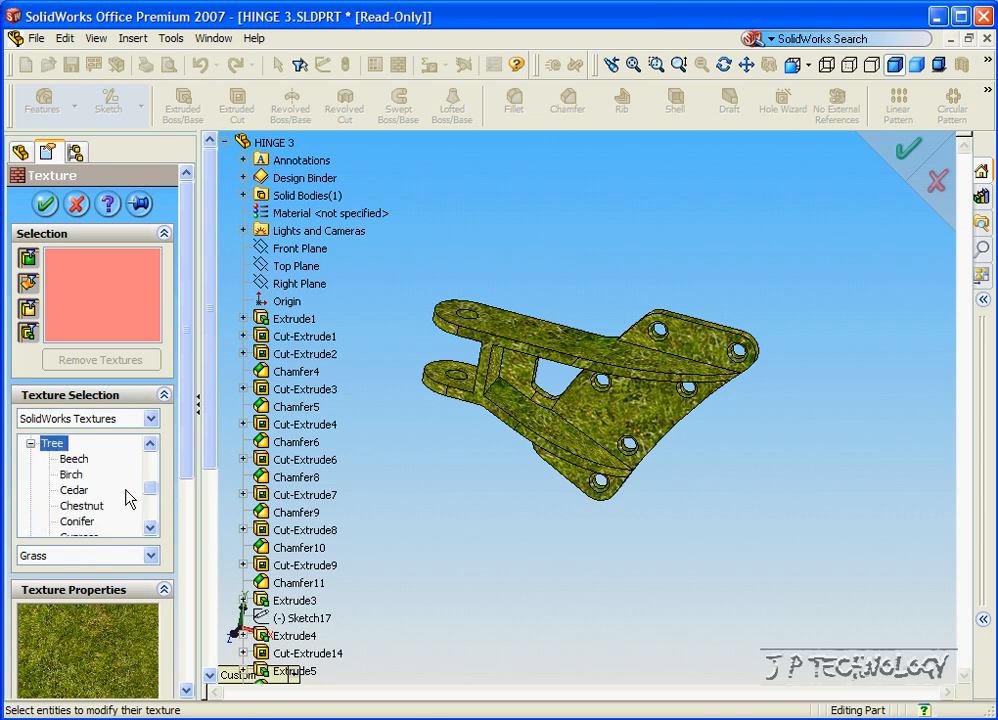
click(72, 458)
drag(152, 489, 154, 522)
drag(184, 448, 187, 526)
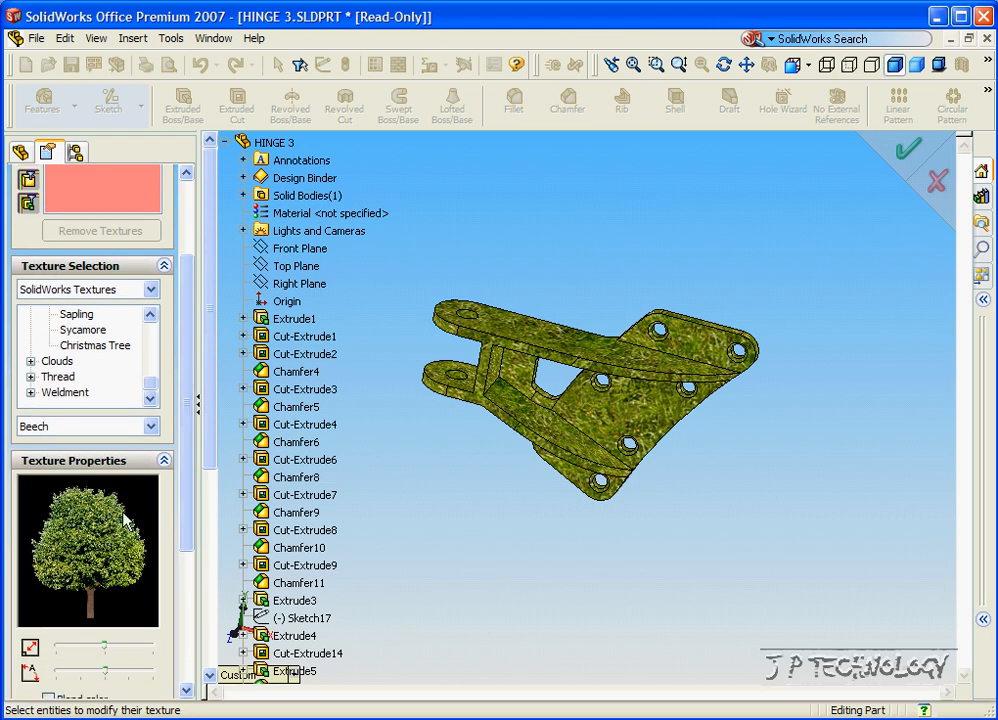
drag(187, 325, 210, 200)
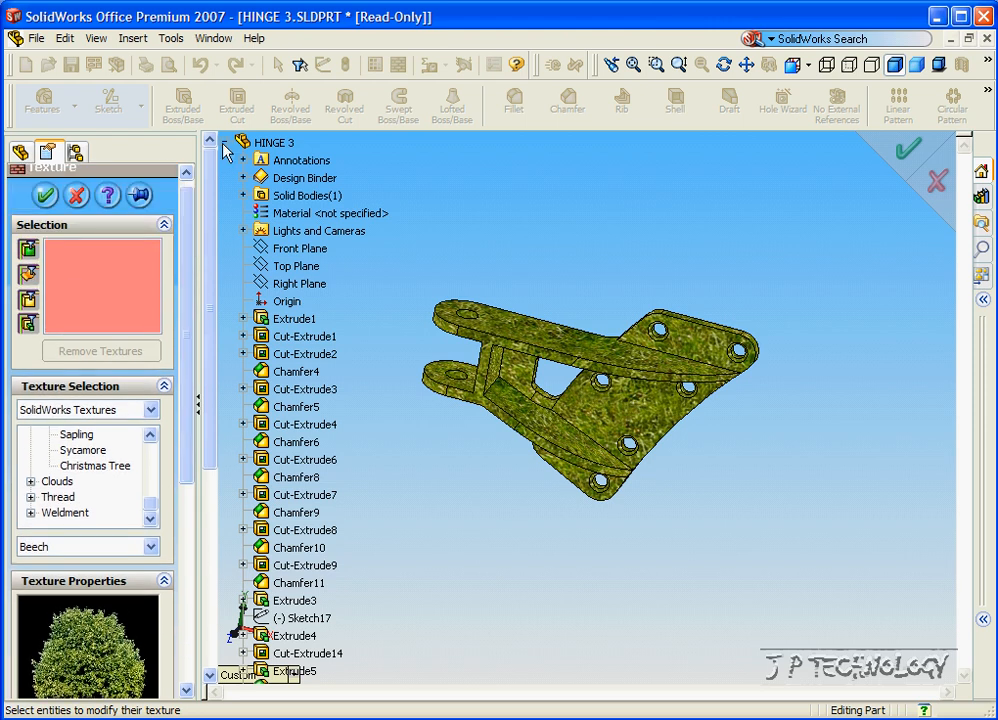
Step: Apply the Cedar texture from the Tree category to the entire HINGE 3 part
click(262, 142)
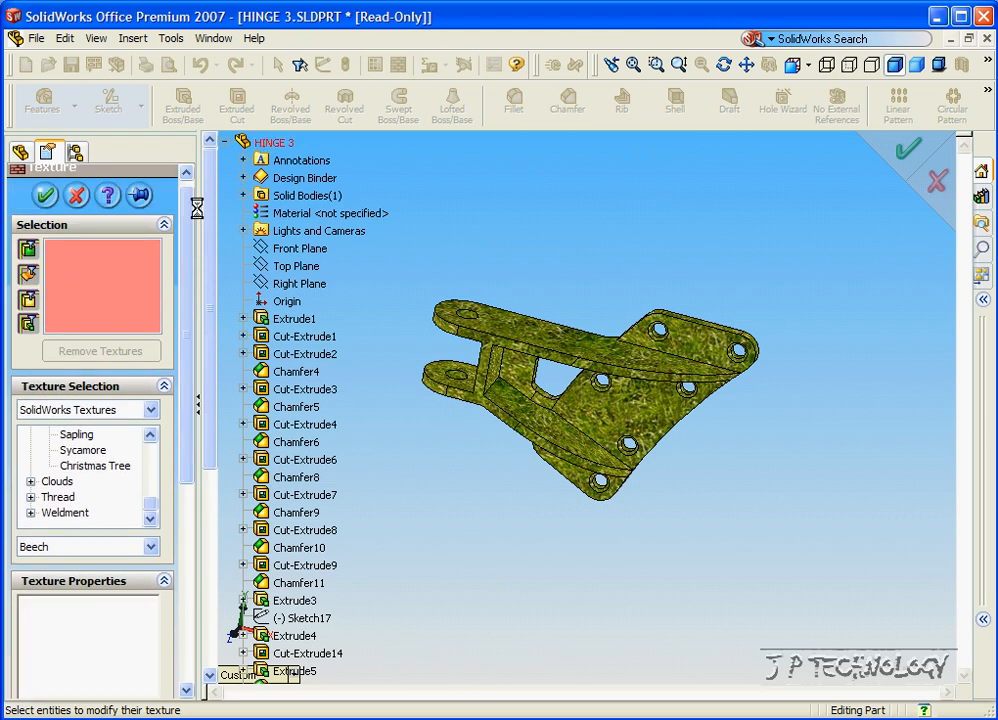
click(150, 436)
click(150, 436)
click(150, 436)
click(150, 436)
click(150, 436)
click(150, 436)
click(76, 451)
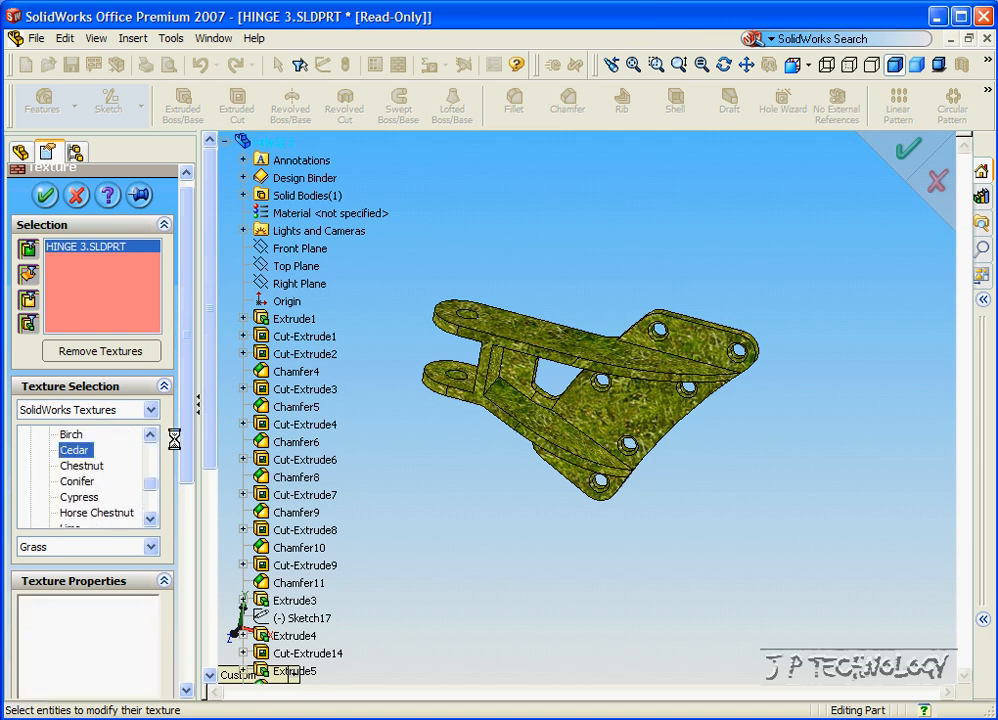
scroll(185, 432, down, 1)
middle_drag(488, 462, 501, 545)
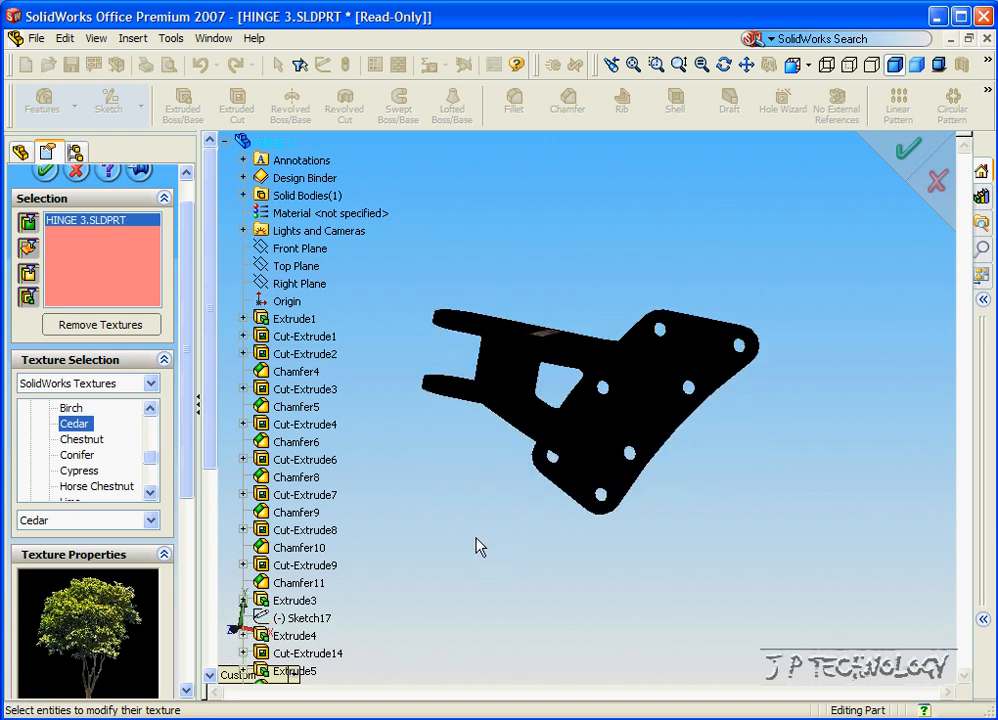
drag(189, 403, 189, 486)
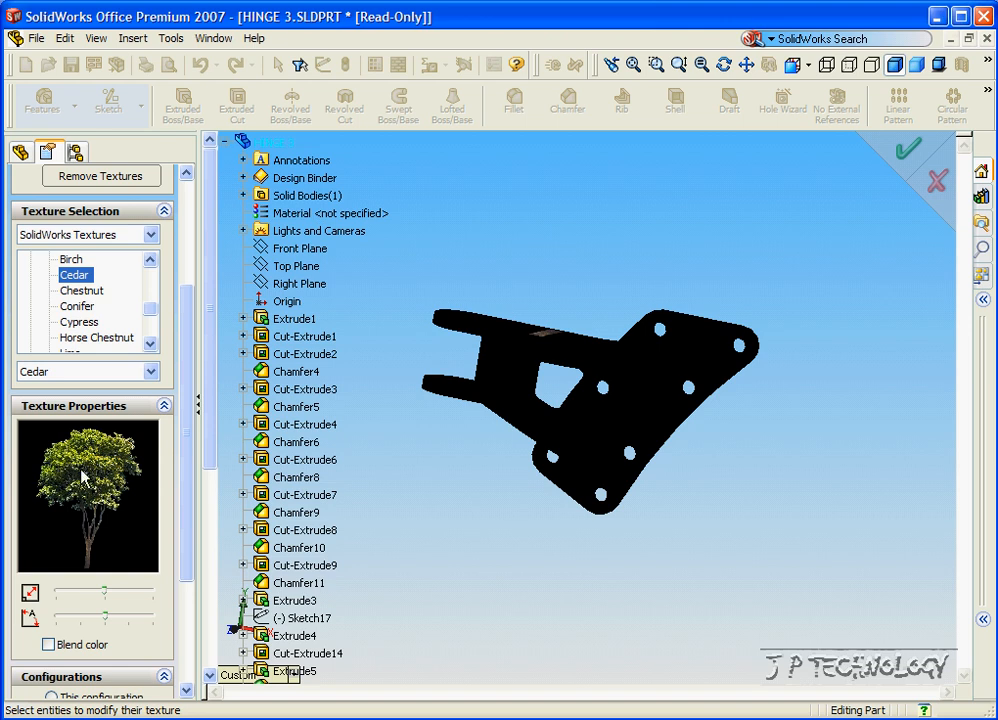
drag(185, 435, 195, 283)
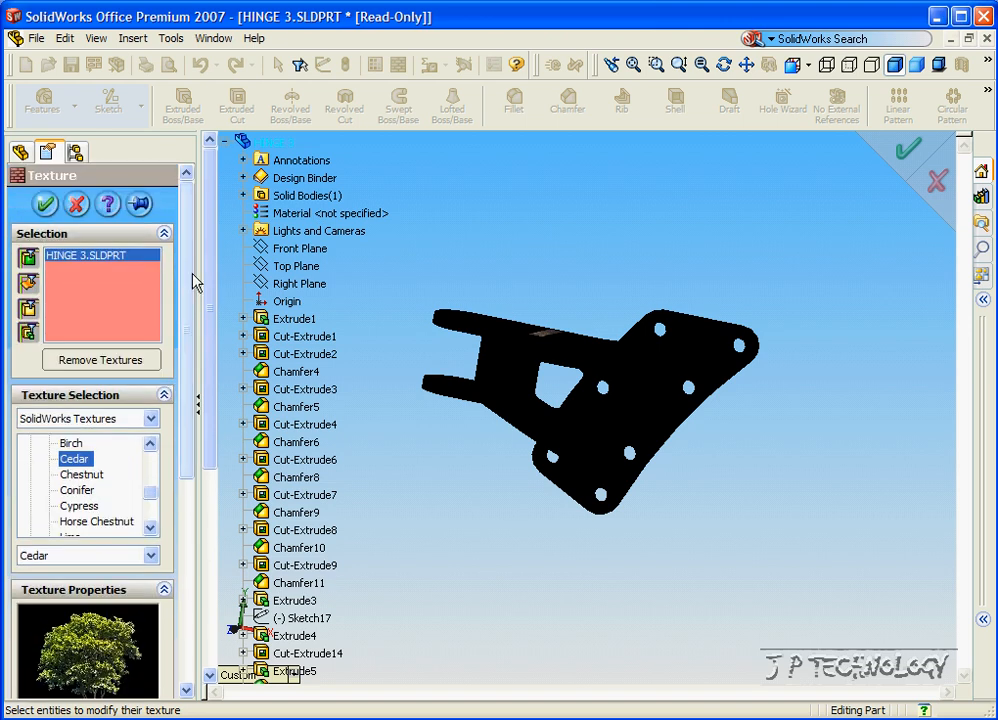
click(45, 204)
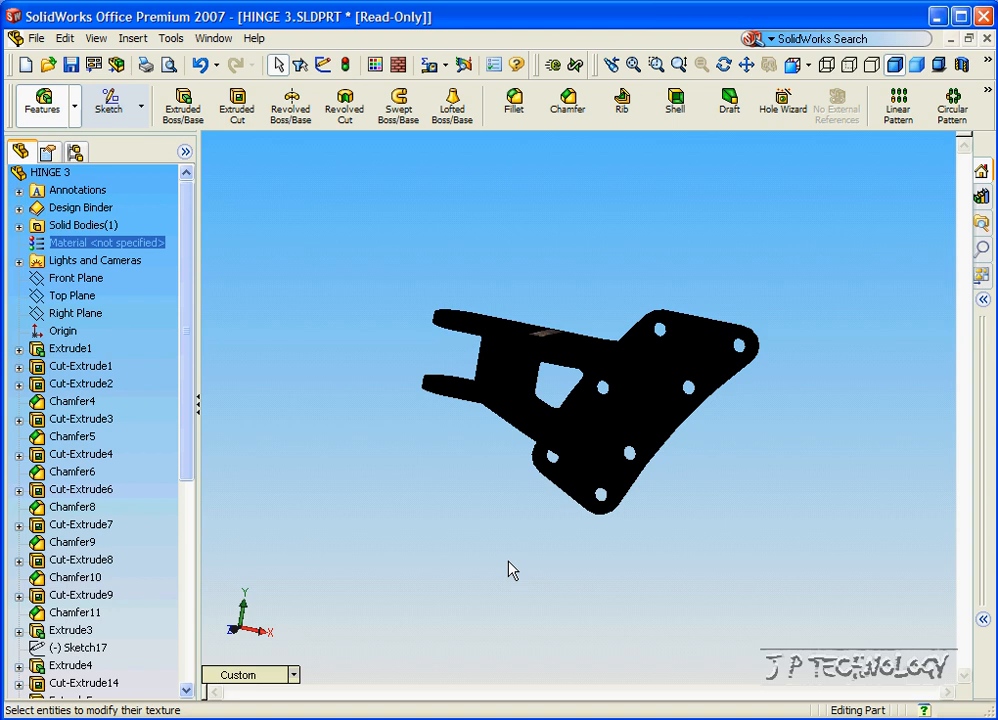